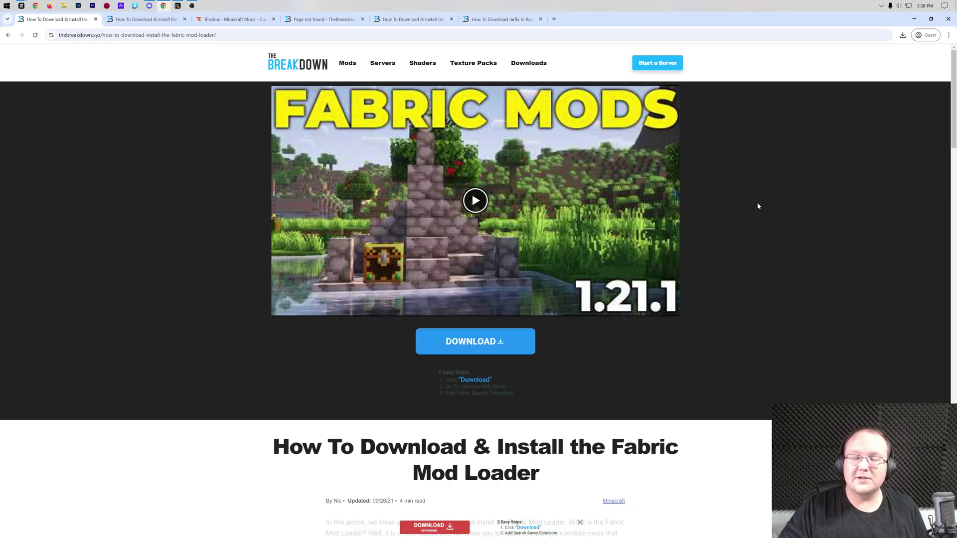
Step: Find the Fabric Mod Loader download, get the universal jar, and save fabric-installer-1.0.1.jar to the Downloads folder
scroll(760, 209, "down", 5)
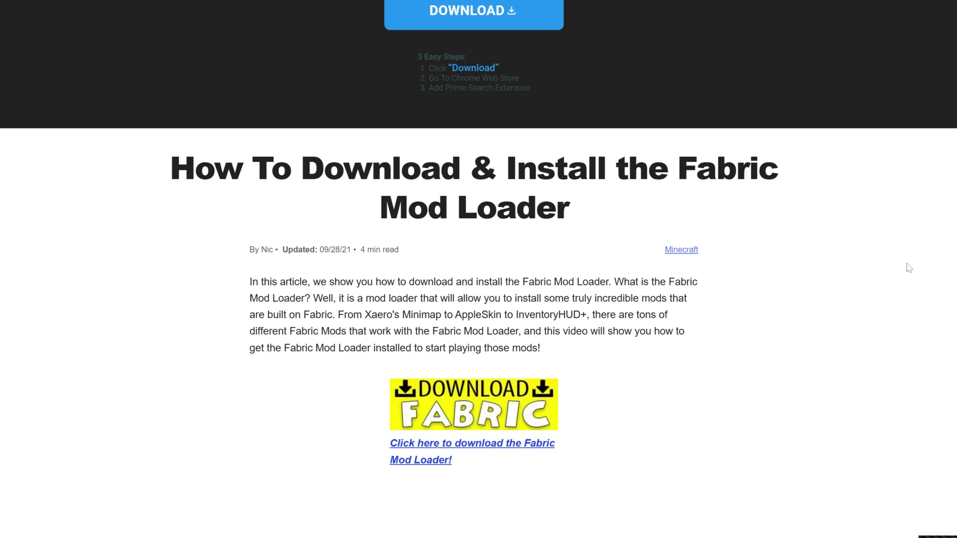
scroll(909, 268, "down", 5)
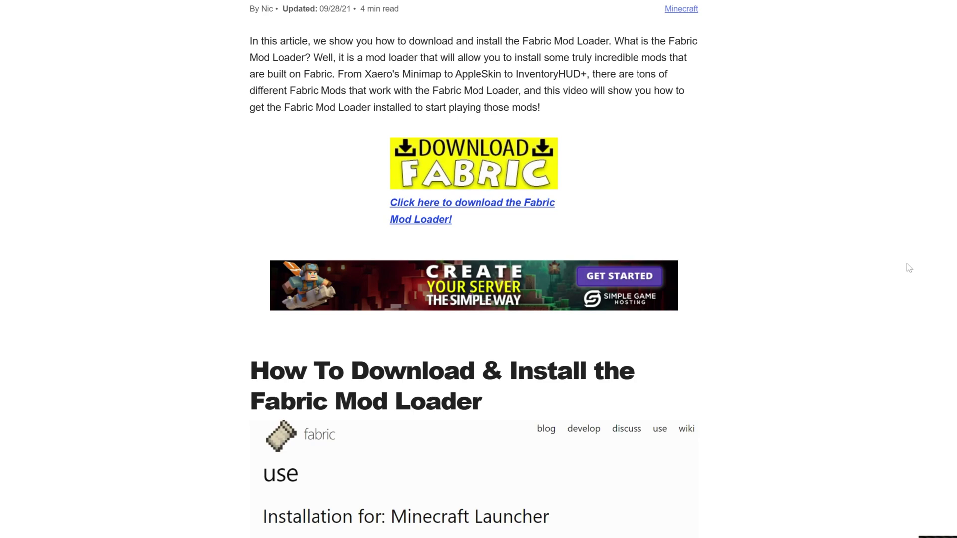
scroll(908, 268, "up", 3)
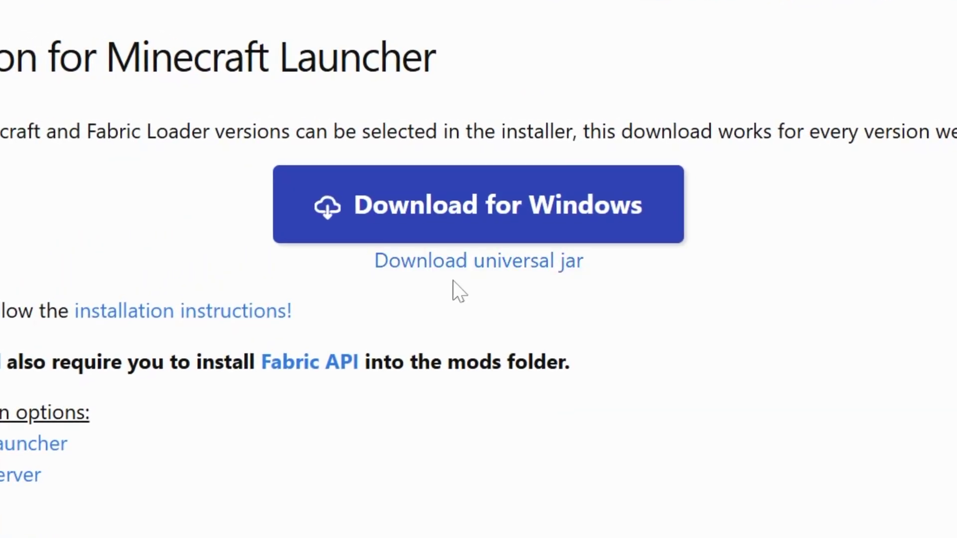
left_click(471, 267)
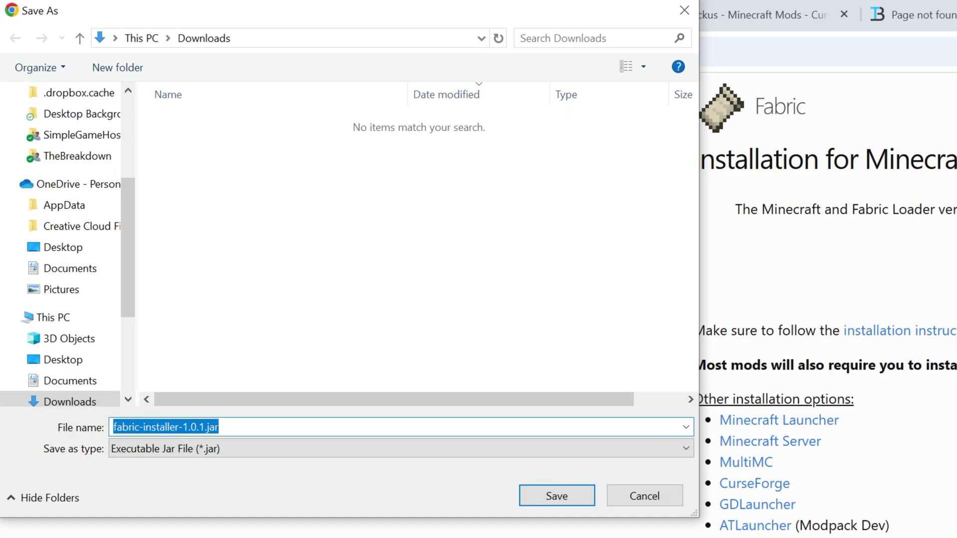
left_click(554, 498)
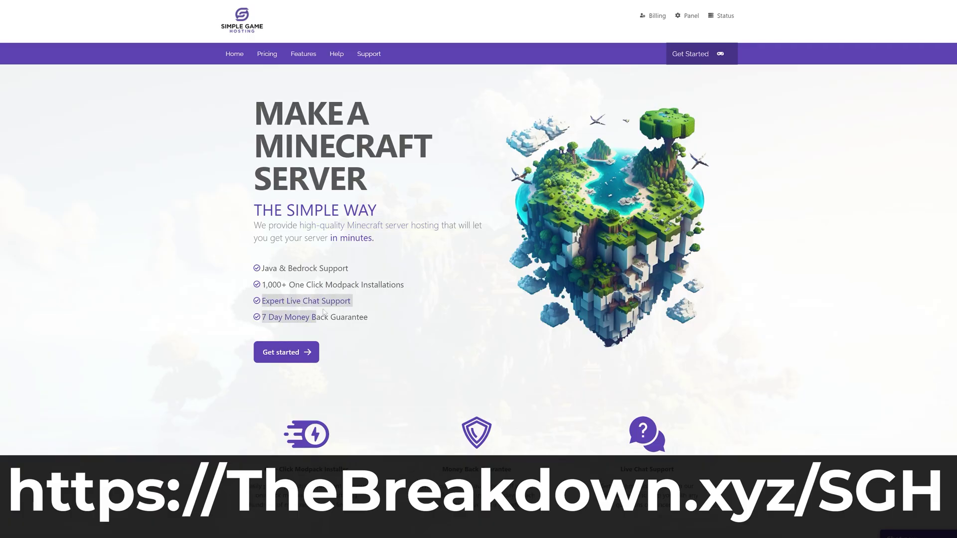
Step: Look over the server hosting page and search the server panel's CurseForge modpacks for Pixelmon
scroll(288, 279, "down", 4)
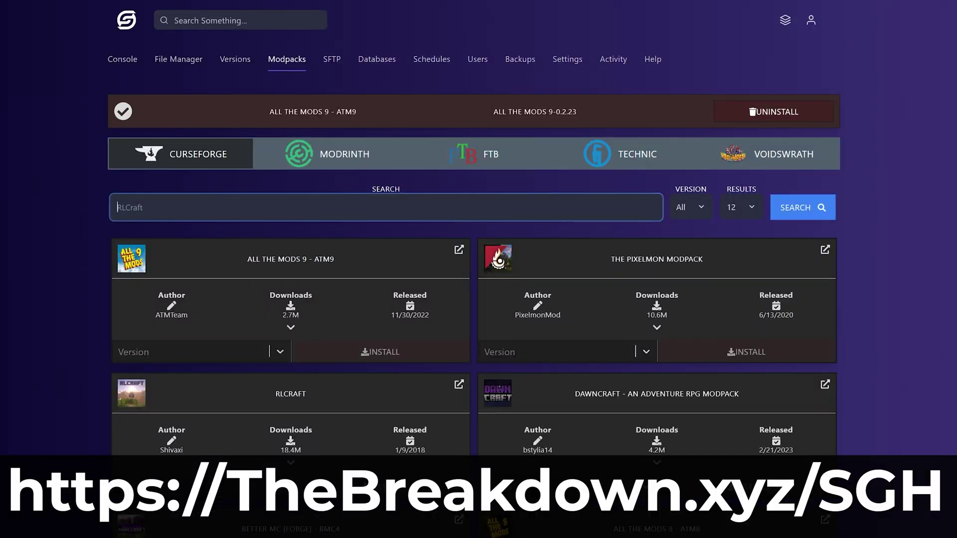
type("Pixelmon")
key("Return")
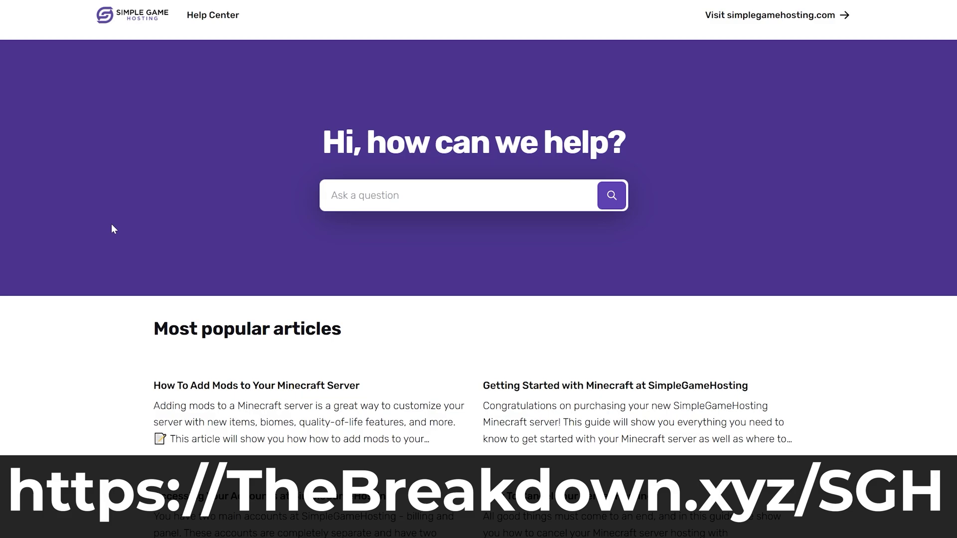
Step: Open the help article on adding mods to a Minecraft server and read through its instructions
left_click(218, 407)
scroll(218, 407, "down", 20)
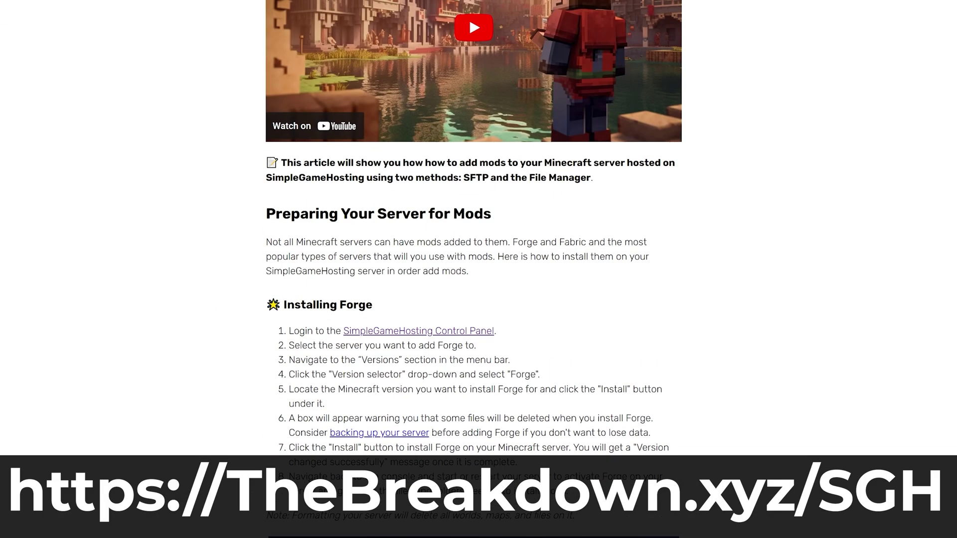
scroll(406, 366, "down", 15)
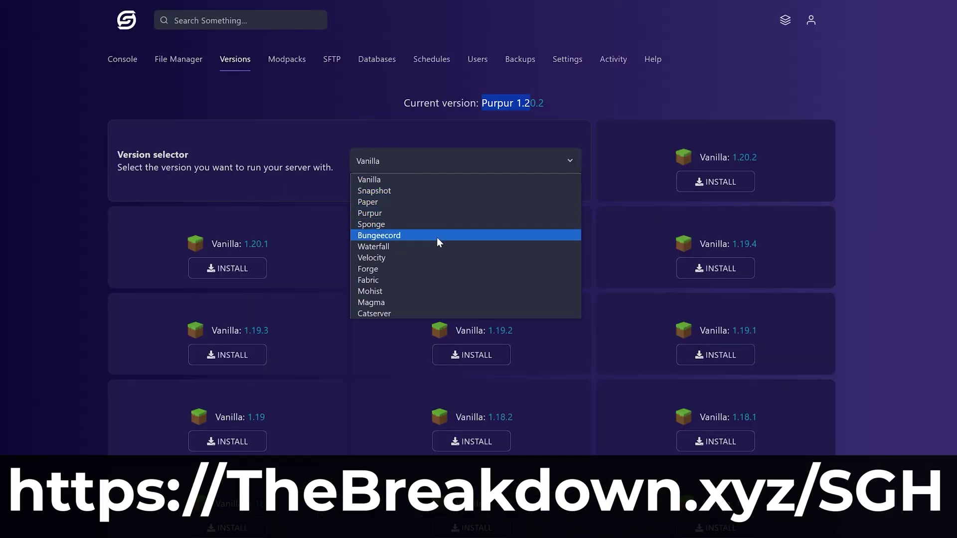
Step: Select Forge as the server's version type and install the first offered version
left_click(438, 268)
left_click(712, 183)
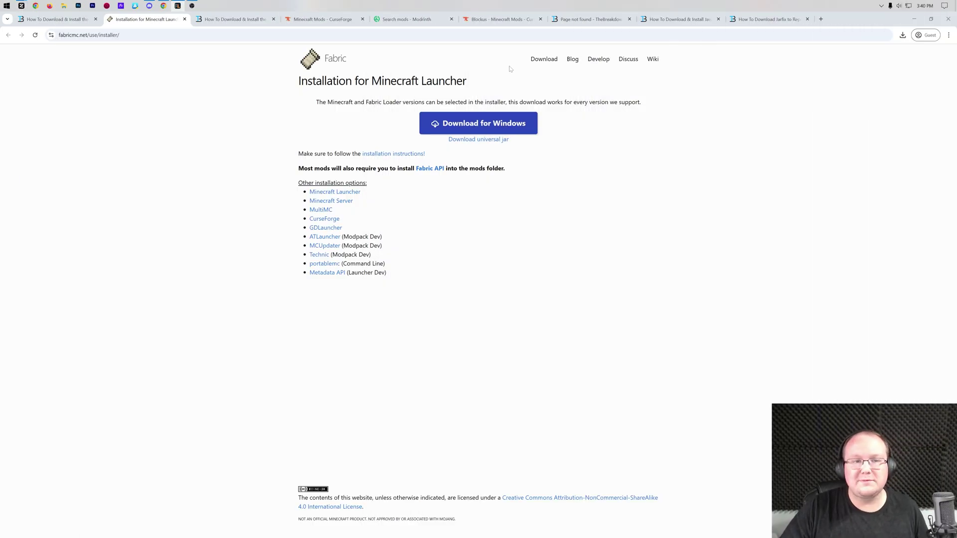
Step: Open the FabricAPI article and follow its download link to the Fabric API project page
left_click(234, 19)
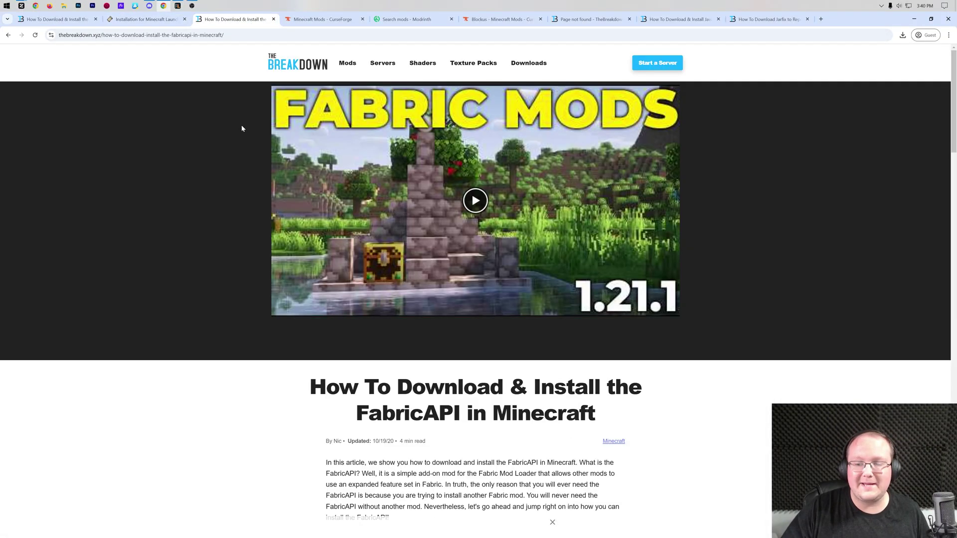
scroll(242, 124, "down", 4)
left_click_drag(355, 227, 459, 228)
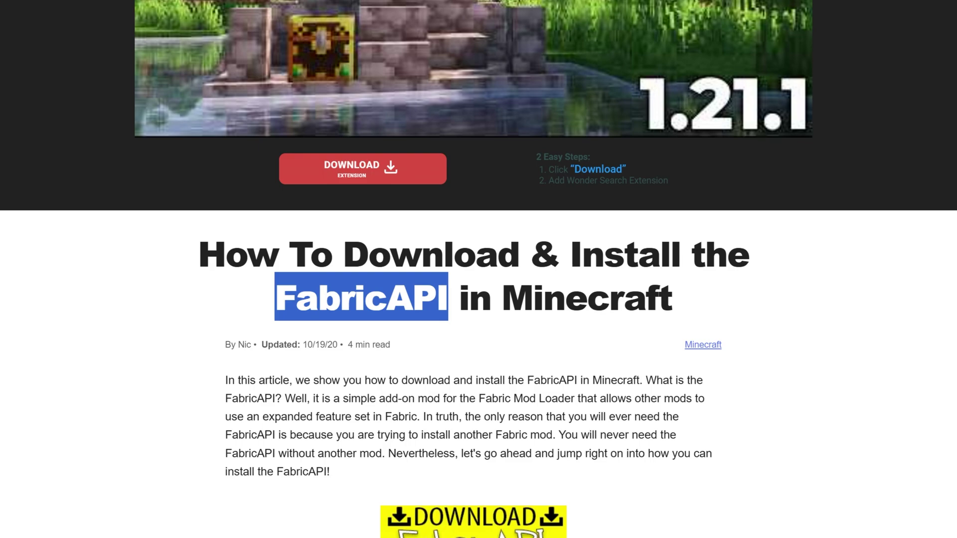
left_click(389, 358)
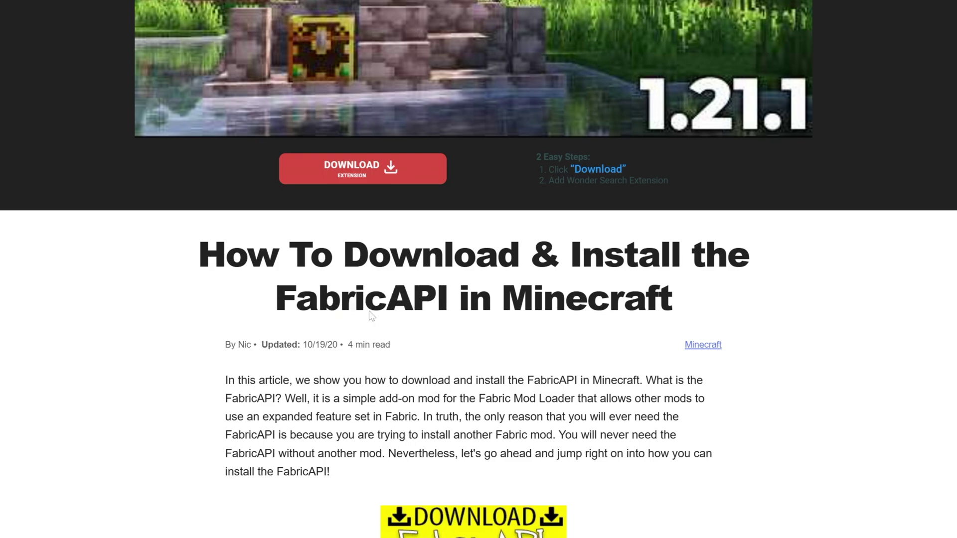
scroll(410, 335, "down", 9)
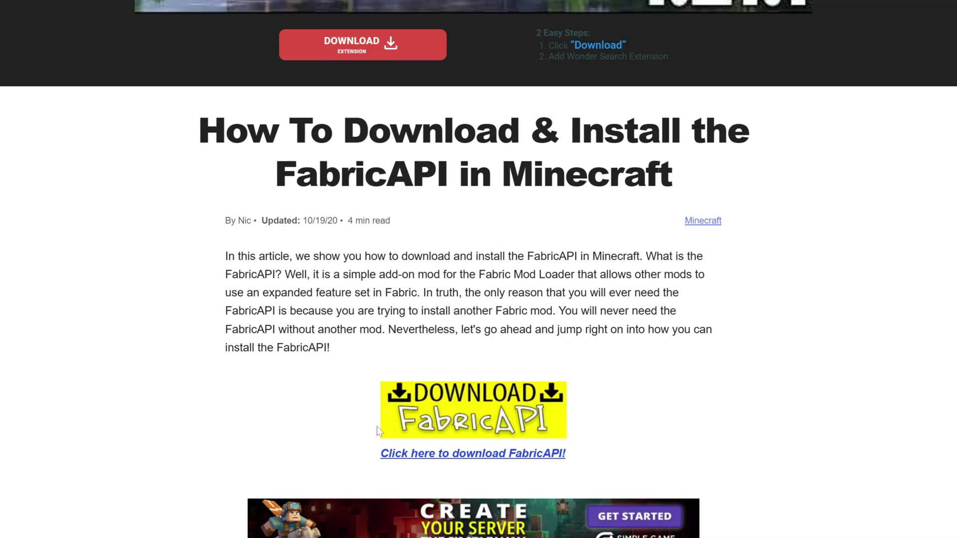
left_click(502, 87)
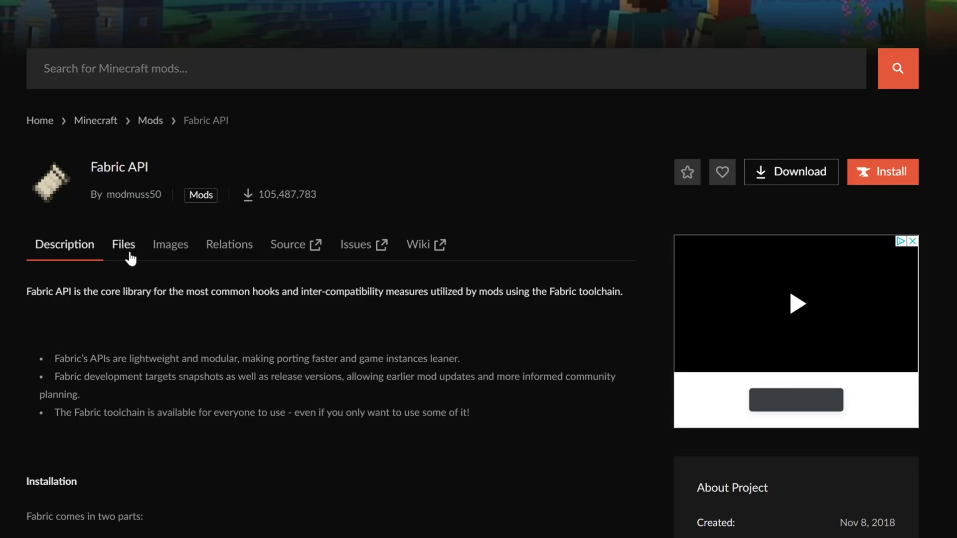
Step: Download the Fabric API 0.107.0+1.21.3 file and save it to the Downloads folder
left_click(128, 251)
scroll(133, 251, "down", 2)
scroll(133, 254, "down", 2)
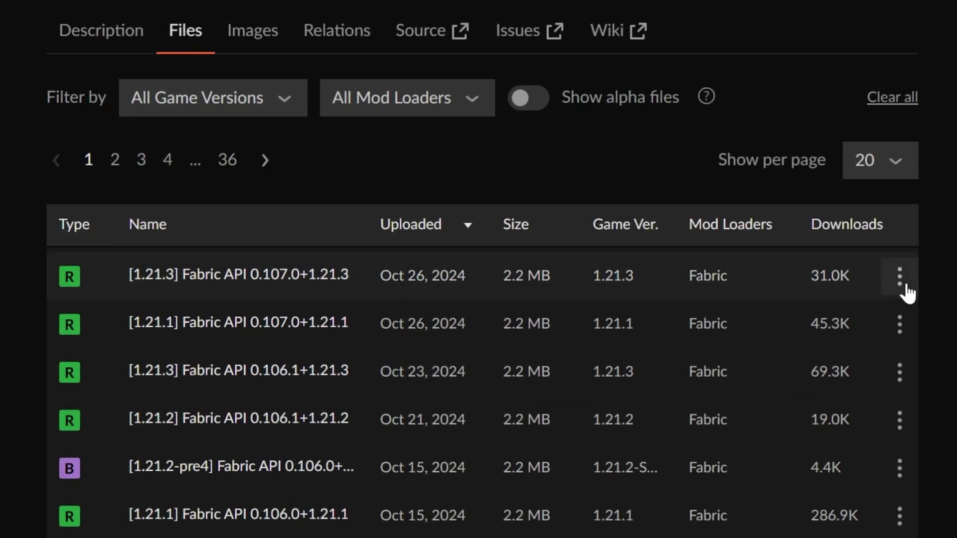
left_click(901, 277)
left_click(954, 367)
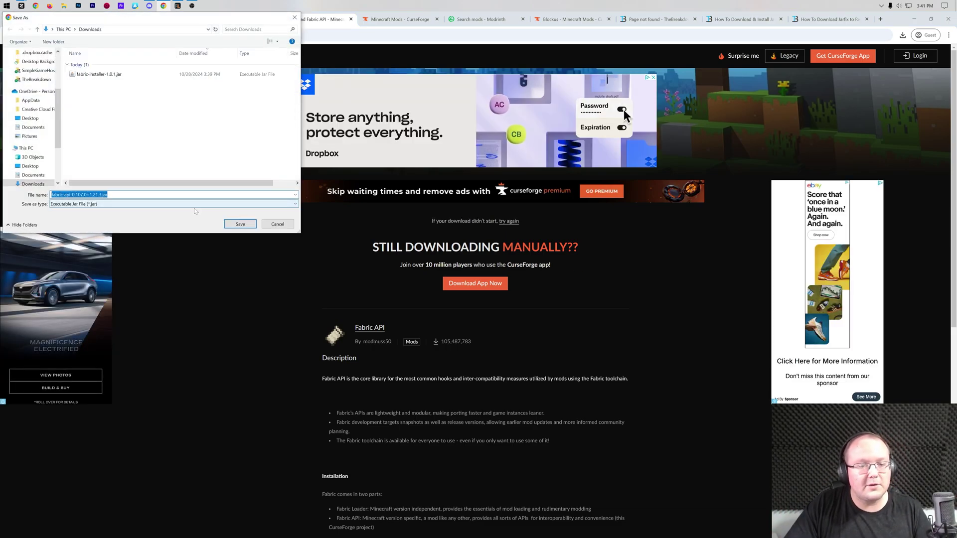
left_click(229, 222)
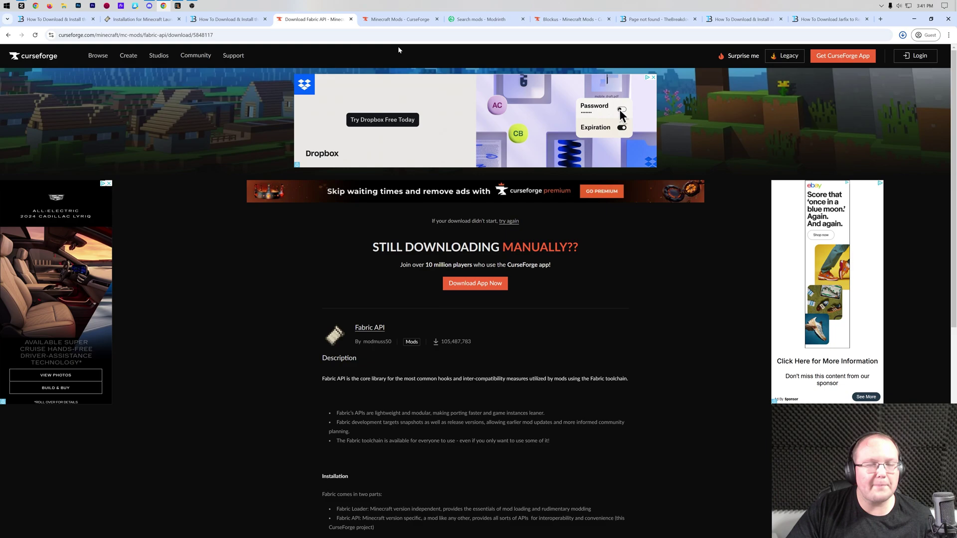
Step: Filter the CurseForge mod list to the Fabric mod loader and game version 1.21.3, and browse the results
left_click(403, 20)
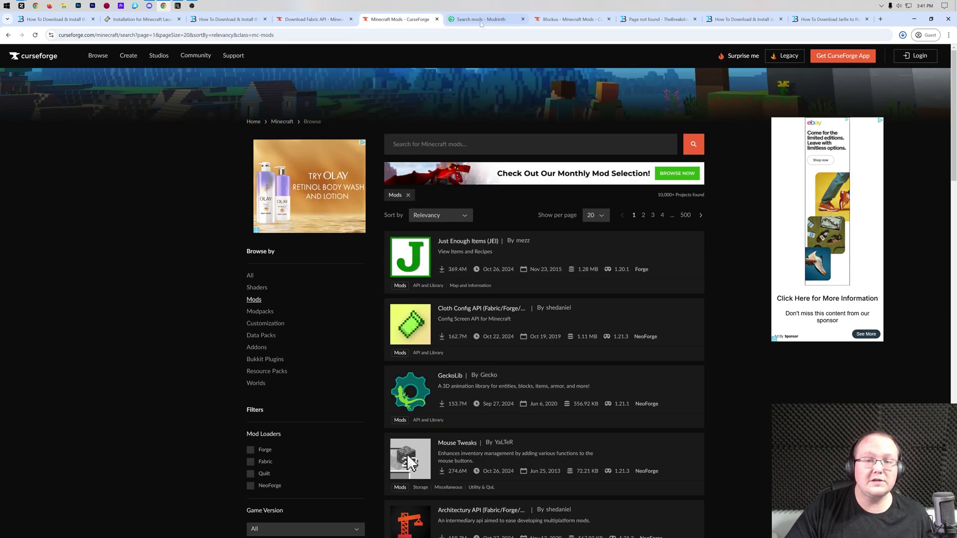
left_click(481, 20)
left_click(404, 19)
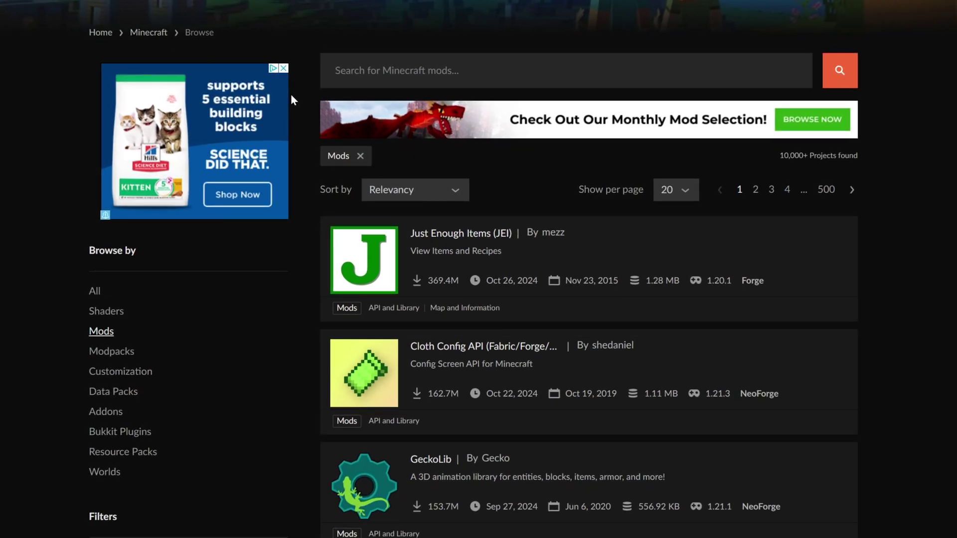
scroll(298, 103, "down", 6)
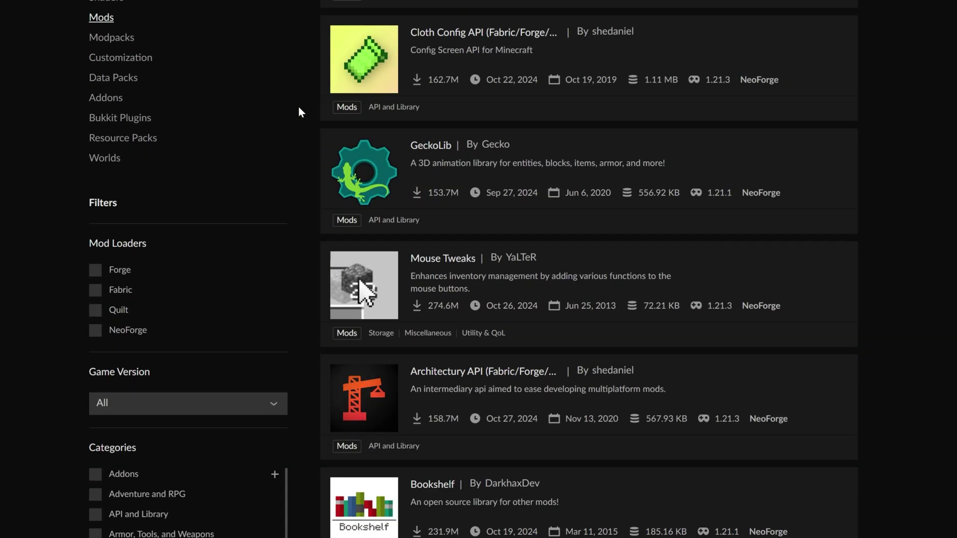
left_click(121, 291)
left_click(136, 412)
left_click(137, 421)
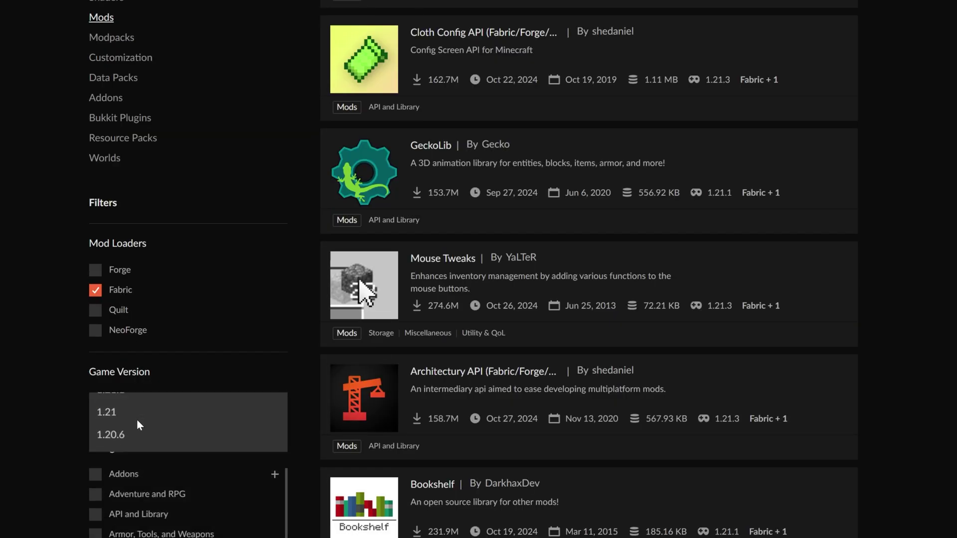
scroll(551, 314, "down", 12)
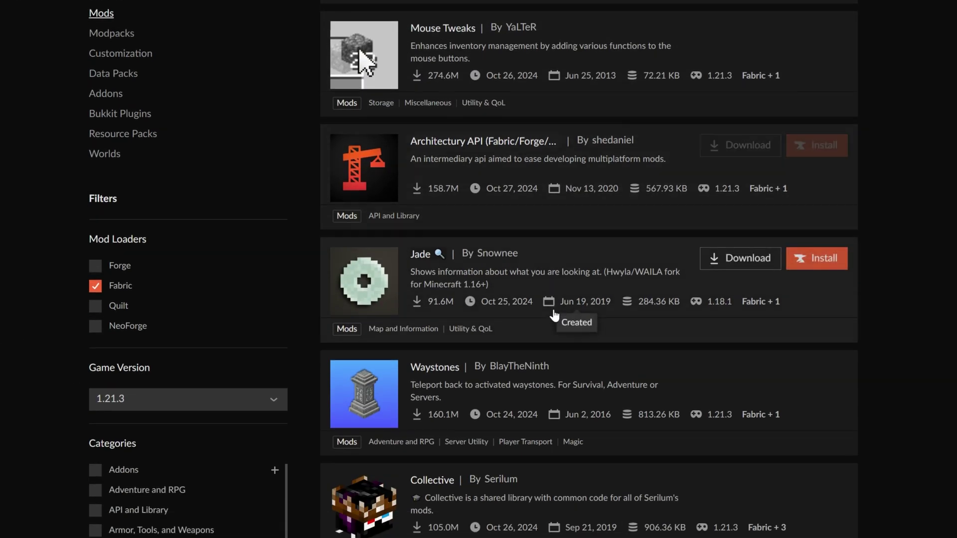
scroll(267, 229, "up", 3)
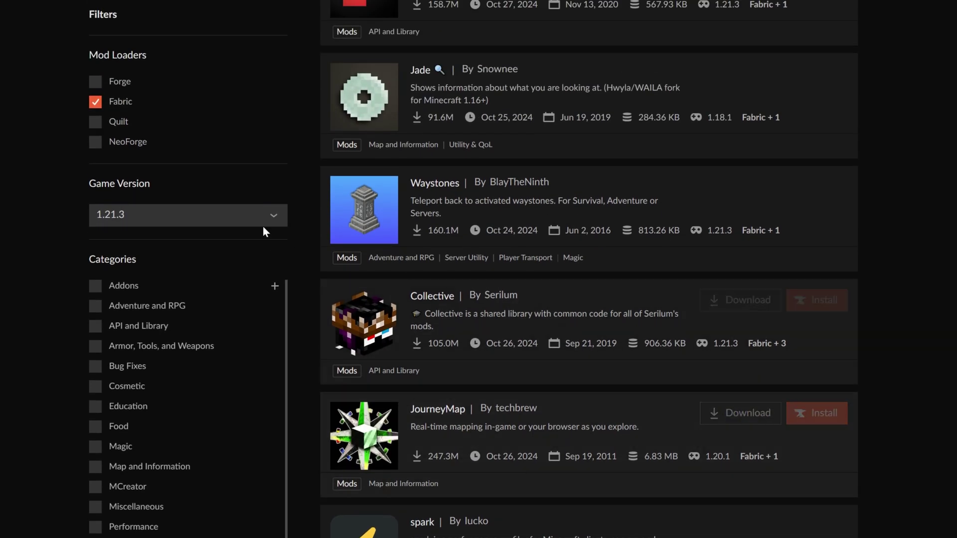
Step: View the Collective mod's description page and return to the filtered mod list
scroll(474, 298, "down", 2)
left_click(439, 208)
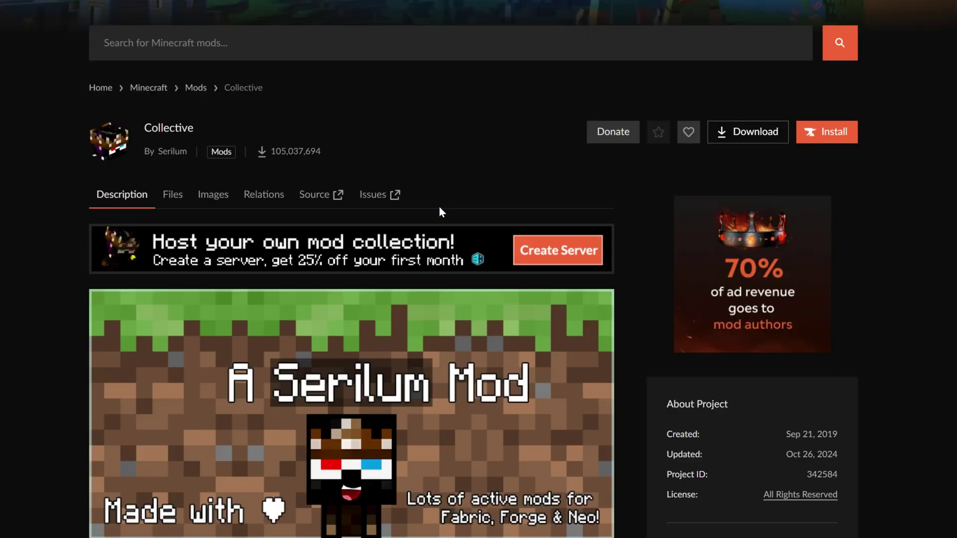
scroll(441, 212, "down", 8)
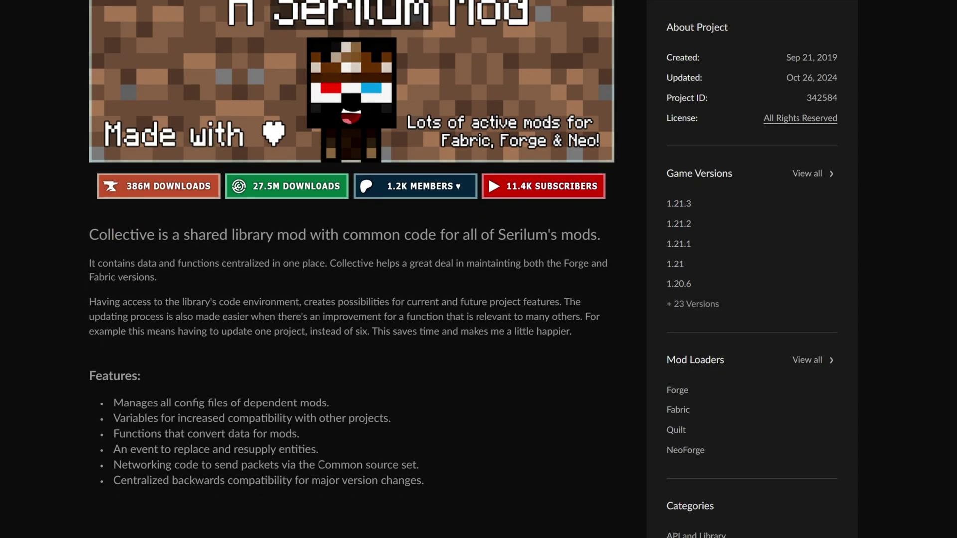
key("alt+Left")
scroll(421, 297, "up", 2)
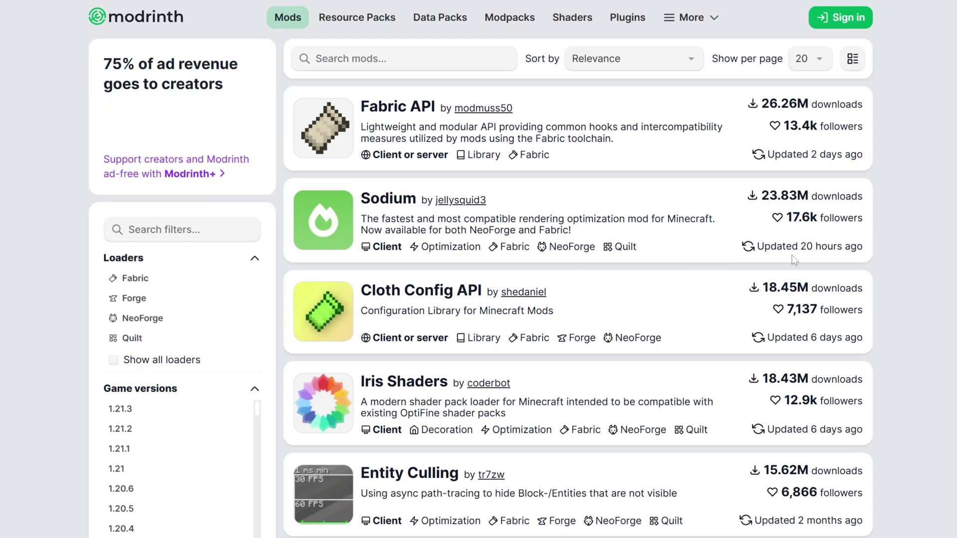
Step: Filter the Modrinth mod list to game version 1.21.3 and the Fabric loader, and browse the results
left_click(120, 410)
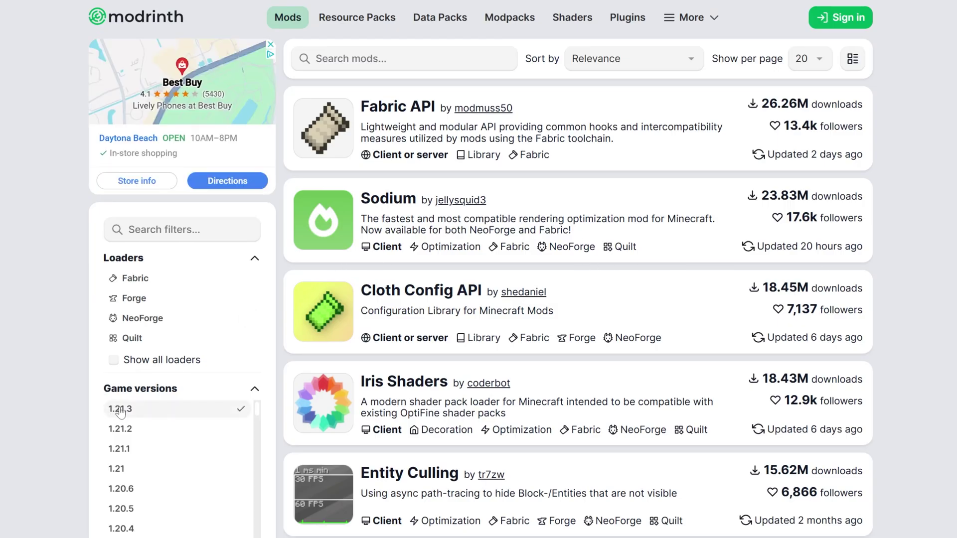
left_click(140, 299)
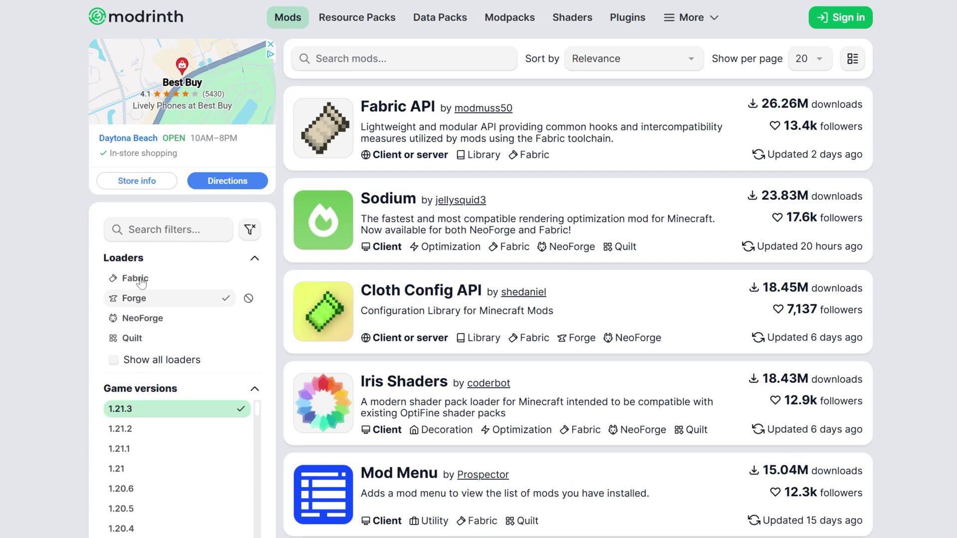
left_click(140, 279)
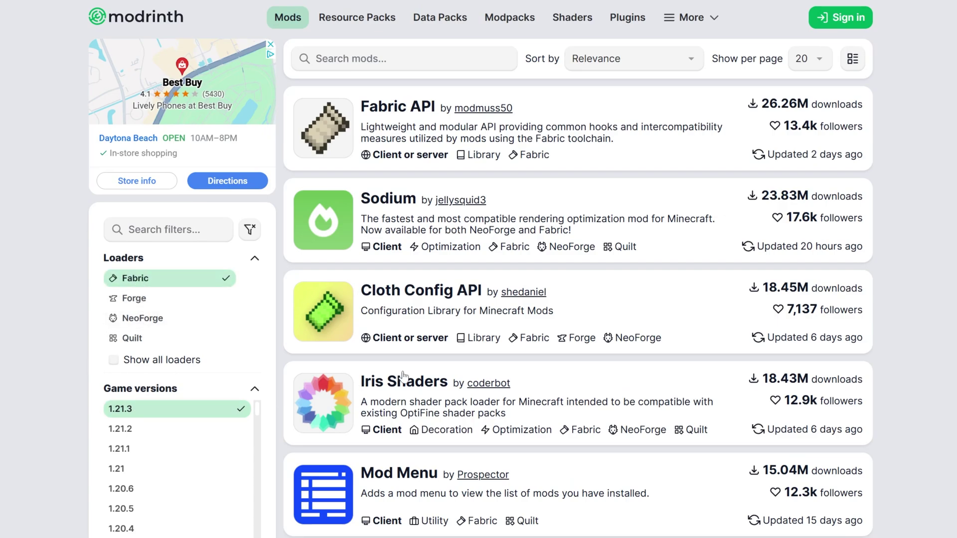
scroll(403, 375, "down", 10)
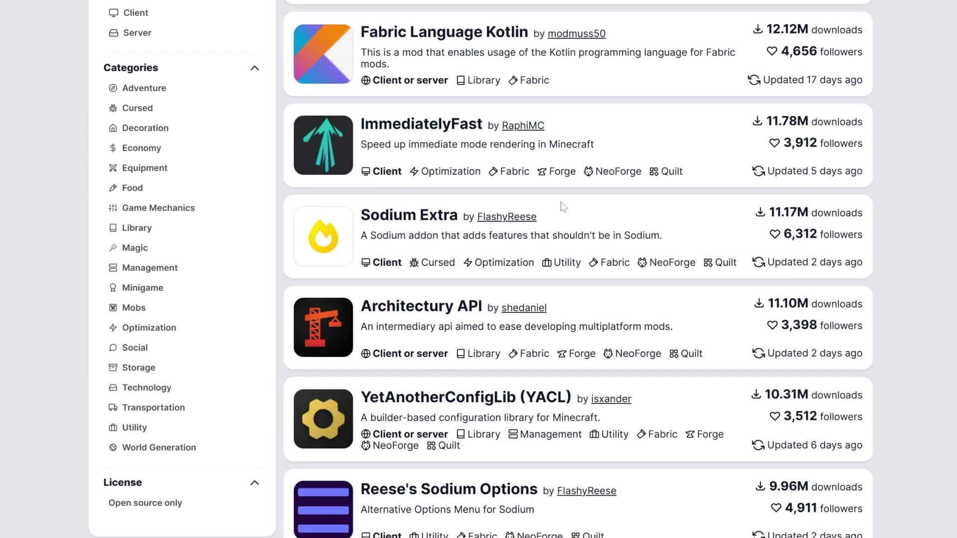
scroll(563, 208, "down", 4)
scroll(587, 228, "up", 7)
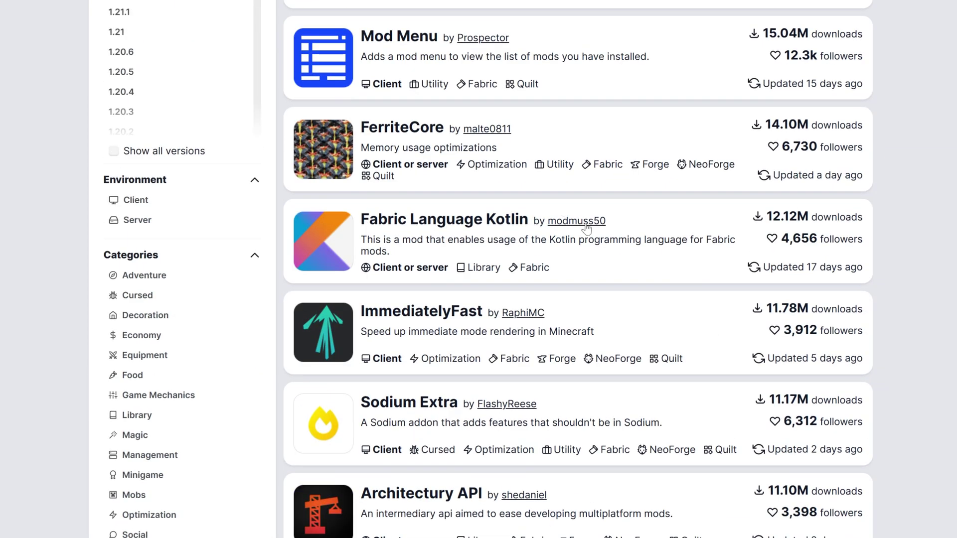
scroll(586, 228, "up", 8)
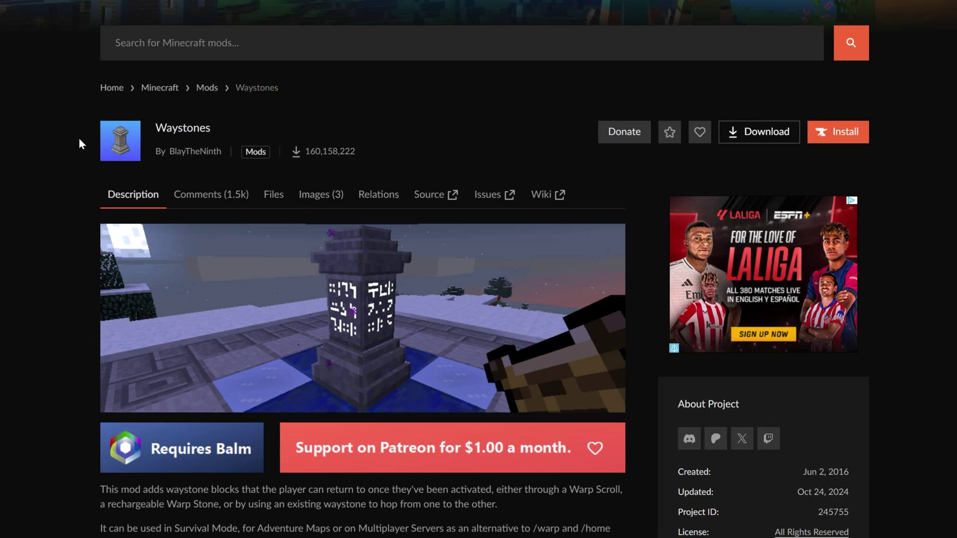
Step: Download the Waystones file waystones-fabric-1.21.3-21.3.3.jar and save it to the Downloads folder
left_click(273, 195)
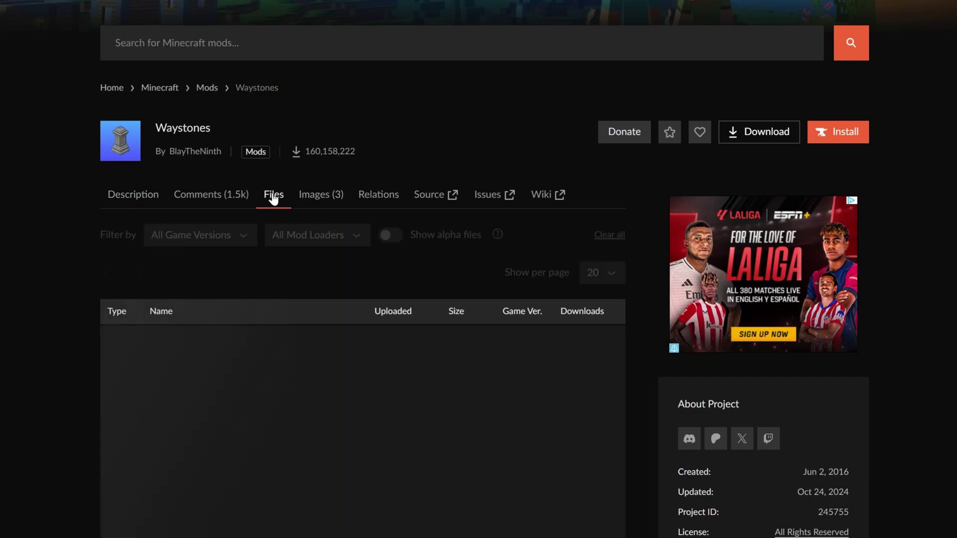
scroll(551, 175, "down", 4)
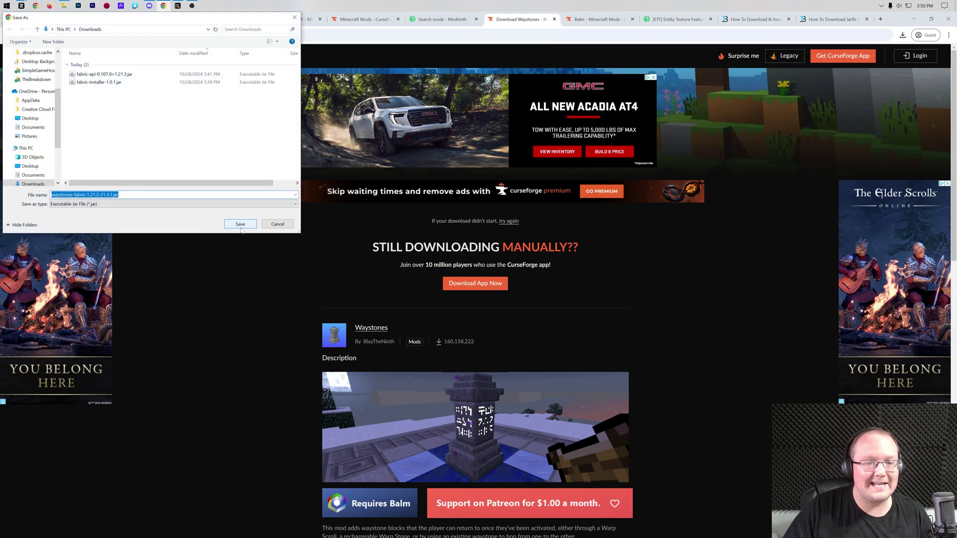
left_click(240, 224)
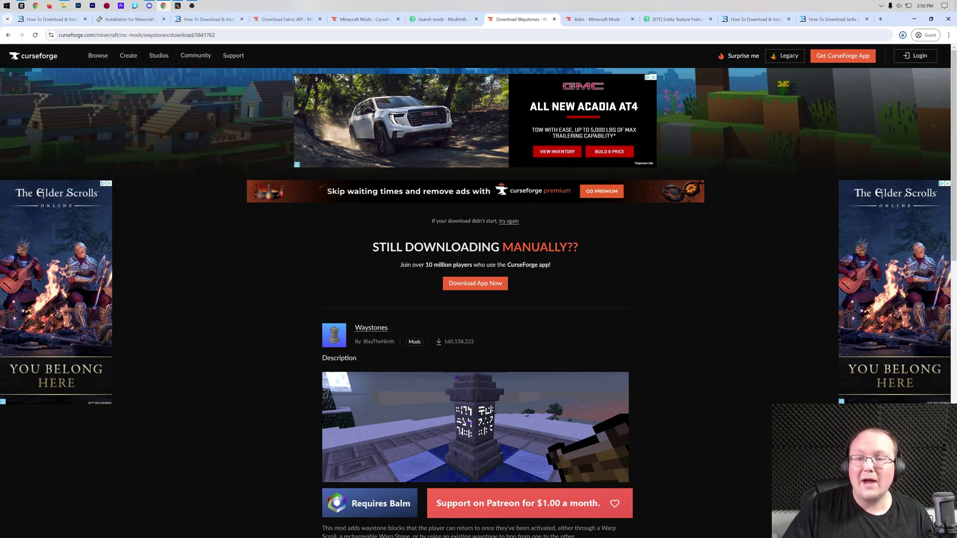
Step: Return to the Waystones mod page and check its description and relations for required dependencies
left_click(590, 20)
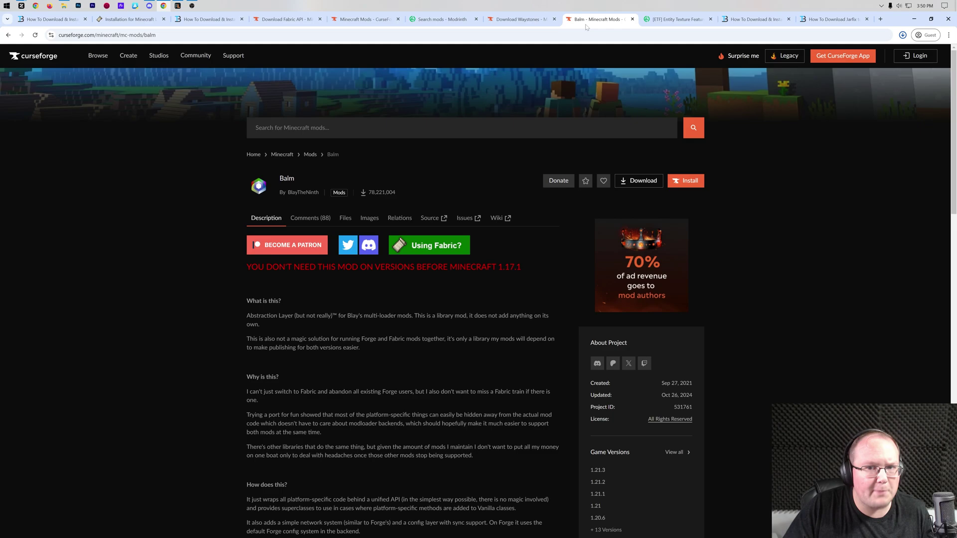
left_click(525, 25)
key("alt+Left")
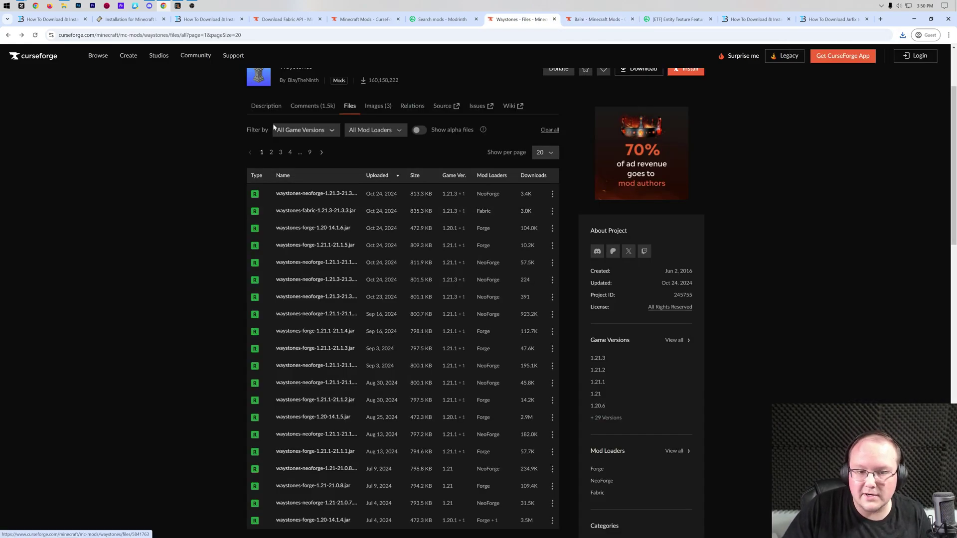
left_click(264, 106)
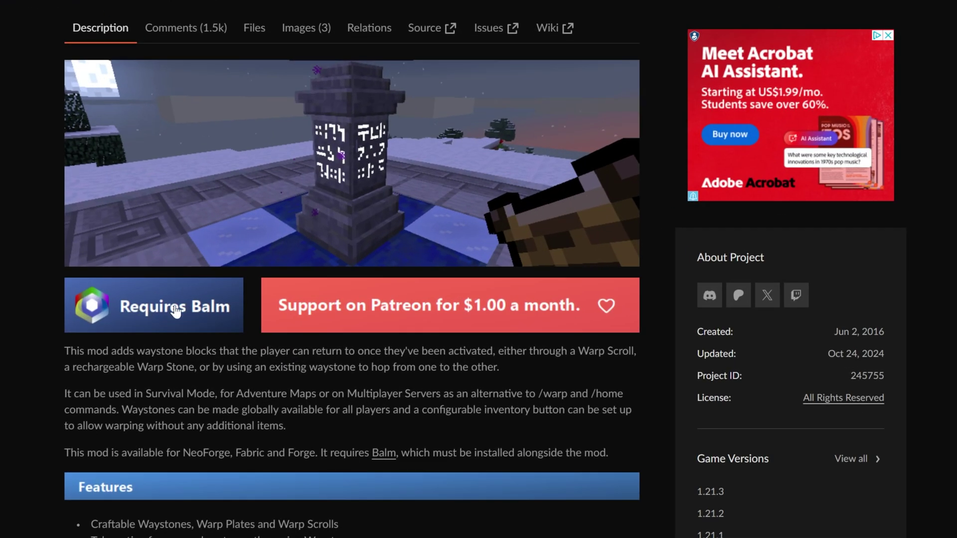
scroll(265, 233, "up", 2)
left_click(373, 102)
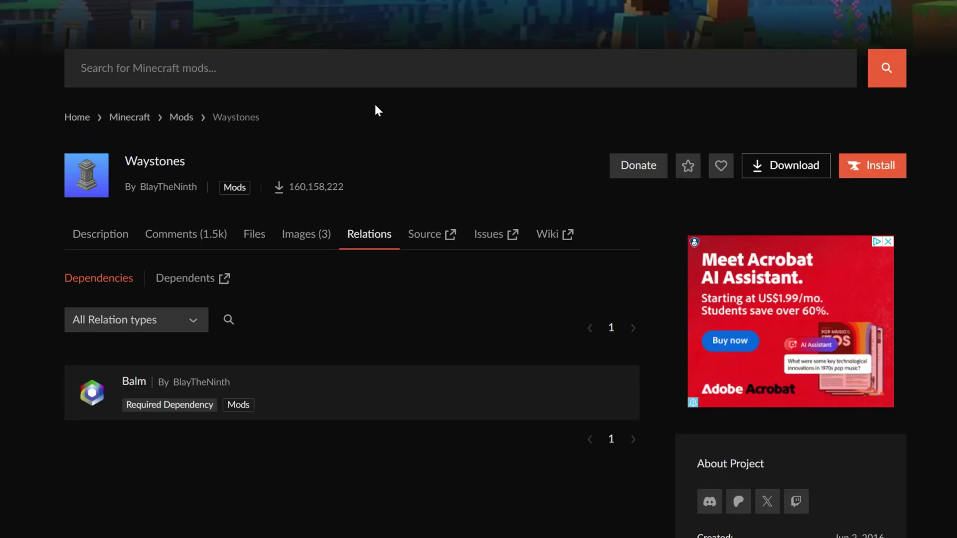
scroll(379, 119, "down", 2)
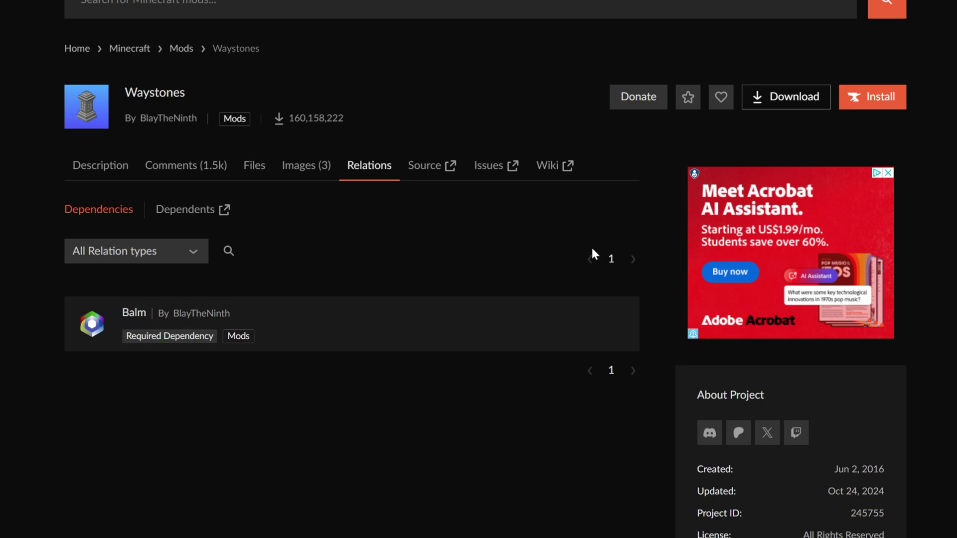
Step: Open the required Balm mod, filter its files to game version 1.21.3 and check the available mod loaders
left_click(134, 313)
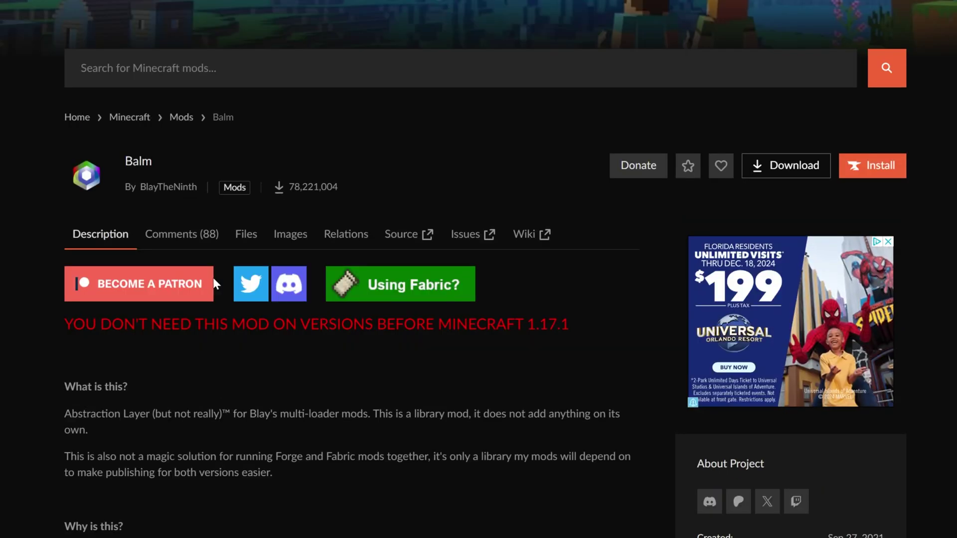
left_click(240, 234)
scroll(239, 234, "down", 4)
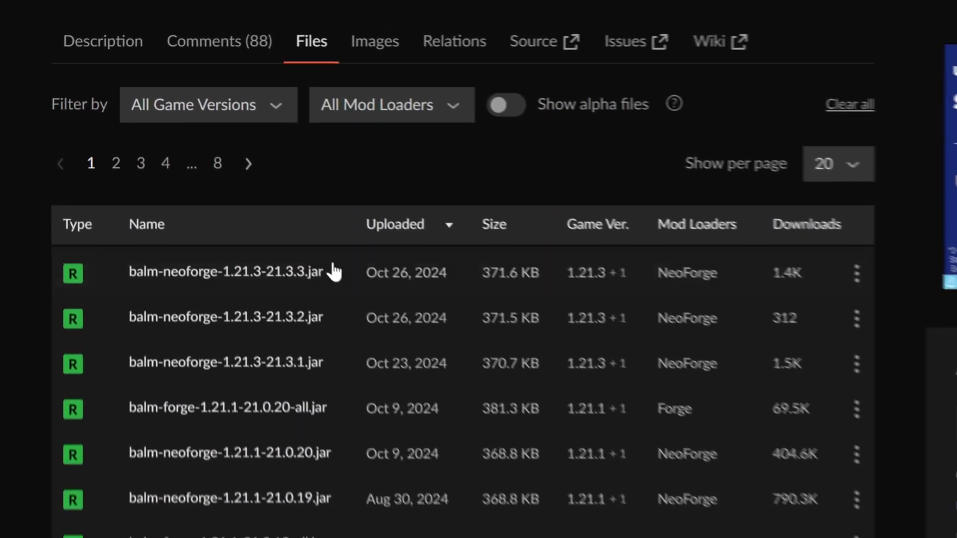
left_click(221, 79)
left_click(199, 180)
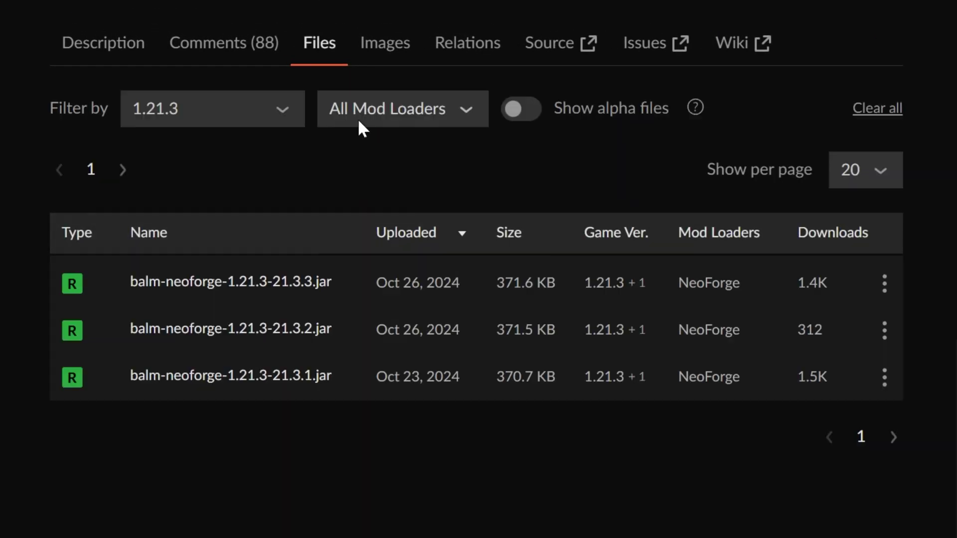
left_click(362, 107)
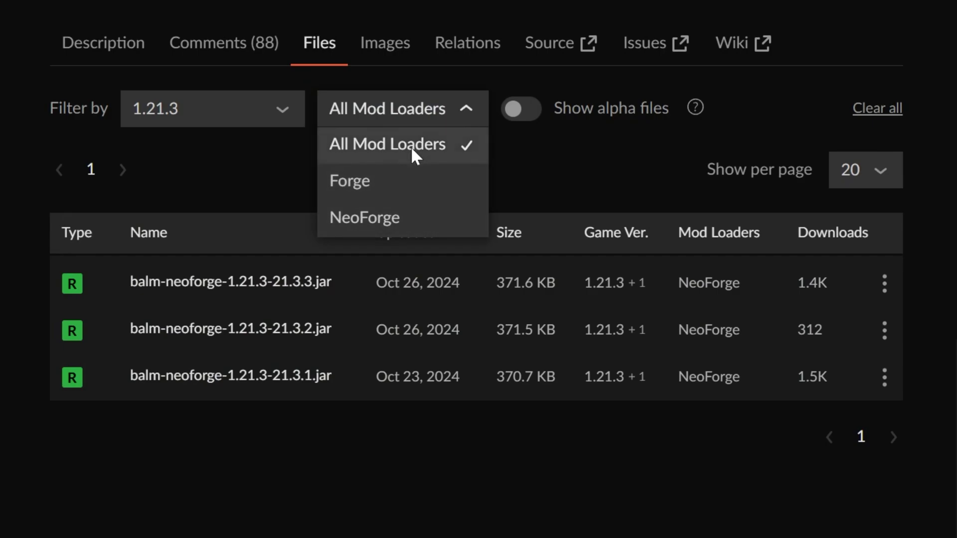
left_click(264, 156)
scroll(588, 297, "up", 1)
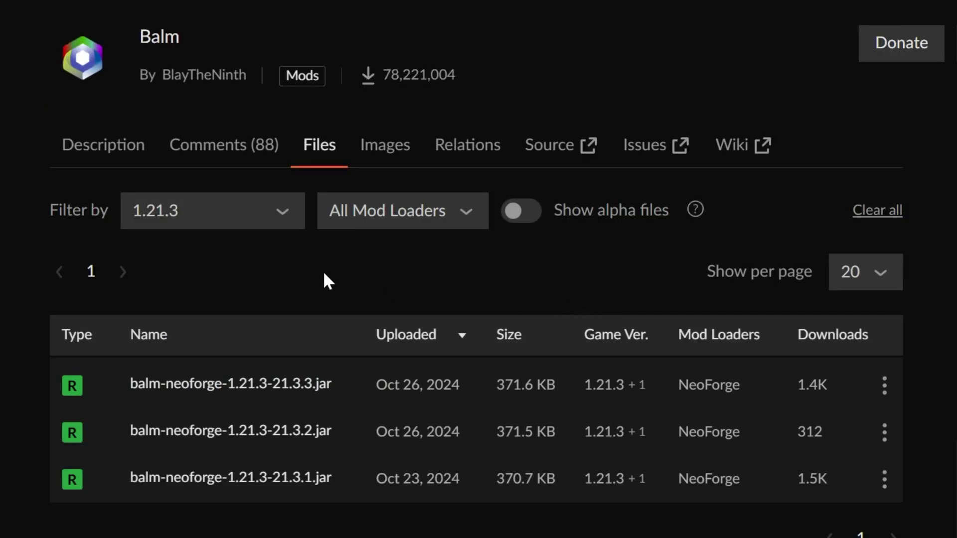
Step: Return to Balm's description and follow its link to the Fabric edition of the mod
left_click(71, 144)
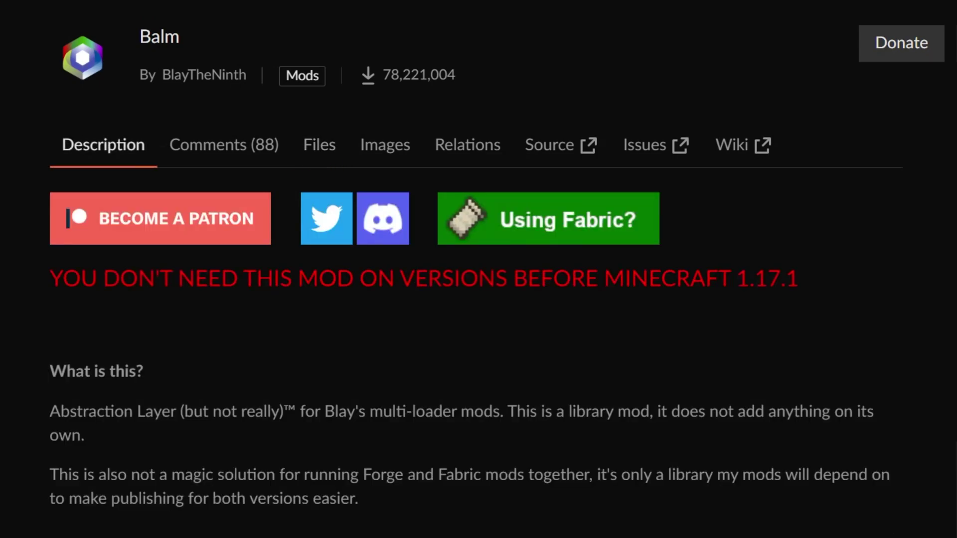
left_click(562, 224)
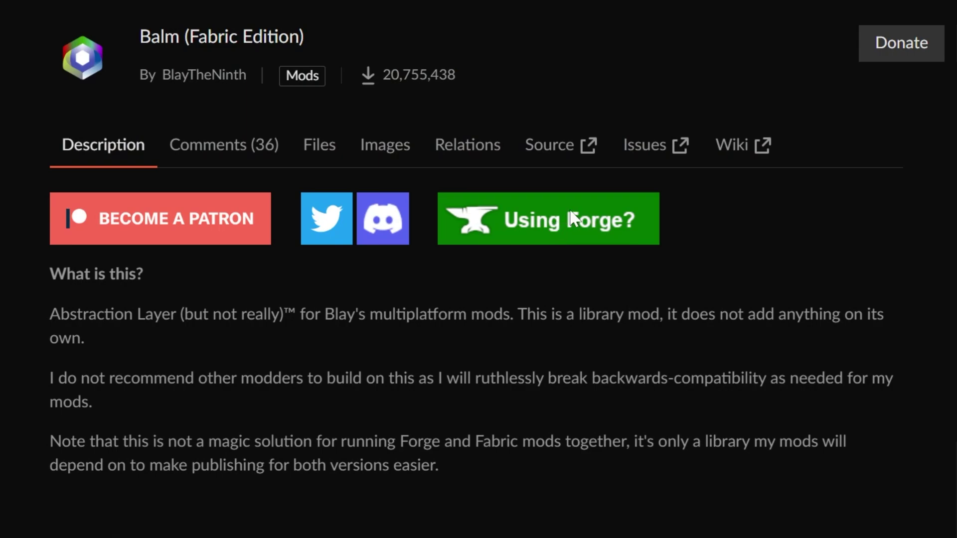
left_click(574, 219)
left_click(562, 234)
Step: Download balm-fabric-1.21.3-21.3.3.jar from the Balm (Fabric Edition) files and save it to the Downloads folder
left_click(328, 160)
scroll(619, 263, "down", 2)
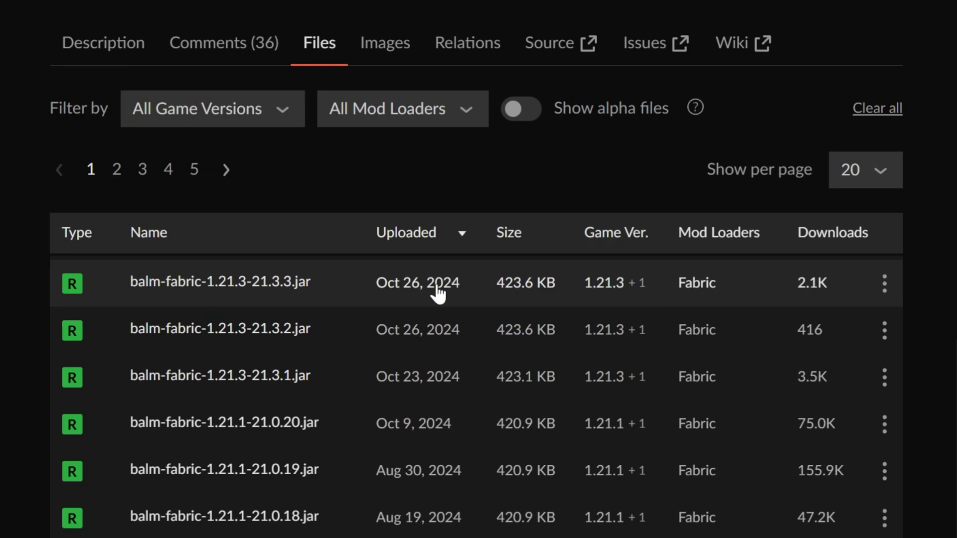
left_click(884, 283)
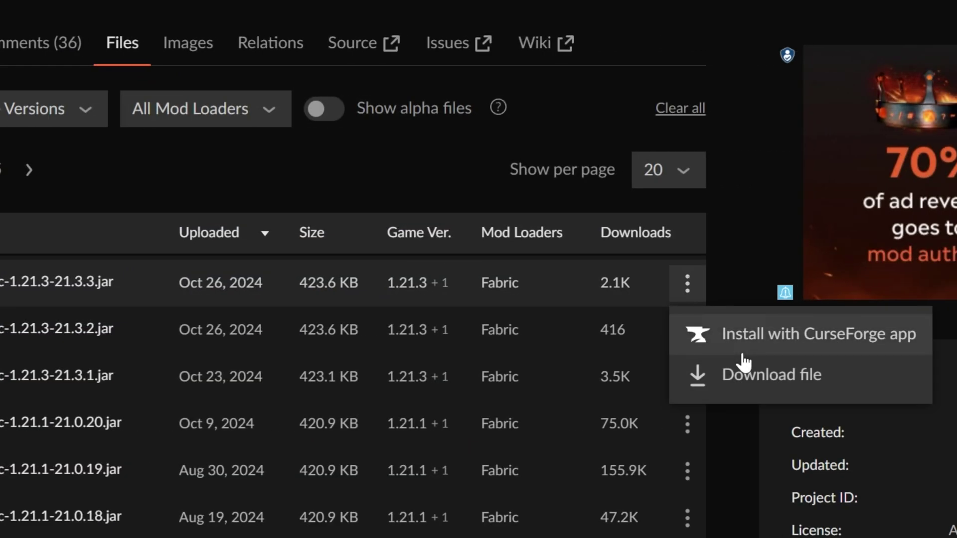
left_click(949, 371)
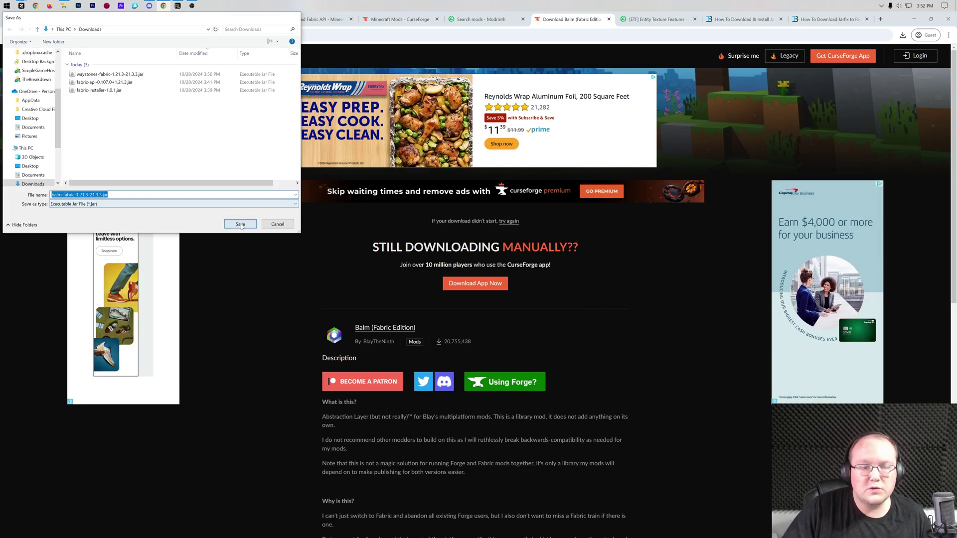
key("Return")
Step: Filter the Entity Texture Features versions on Modrinth to Fabric and 1.21.3, and download version 6.2.6
left_click(657, 19)
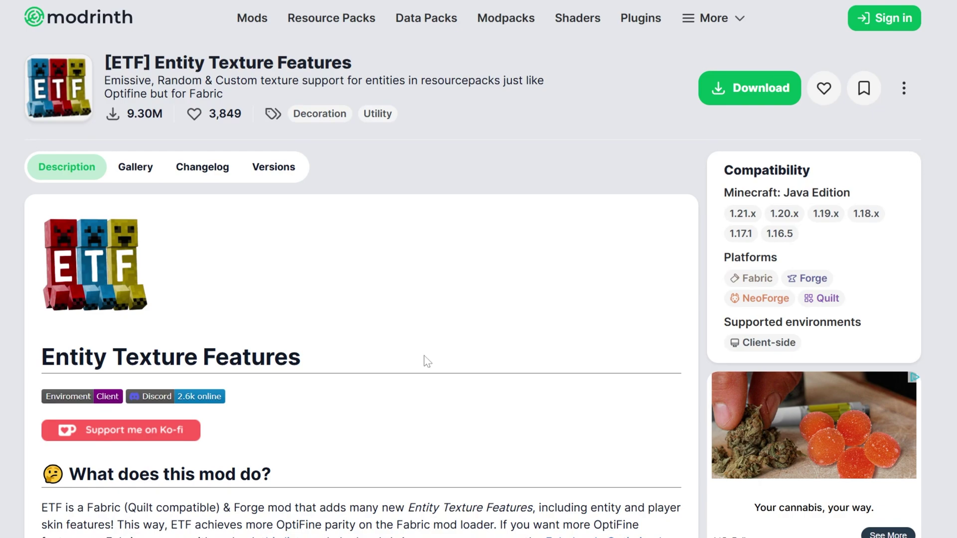
left_click(273, 169)
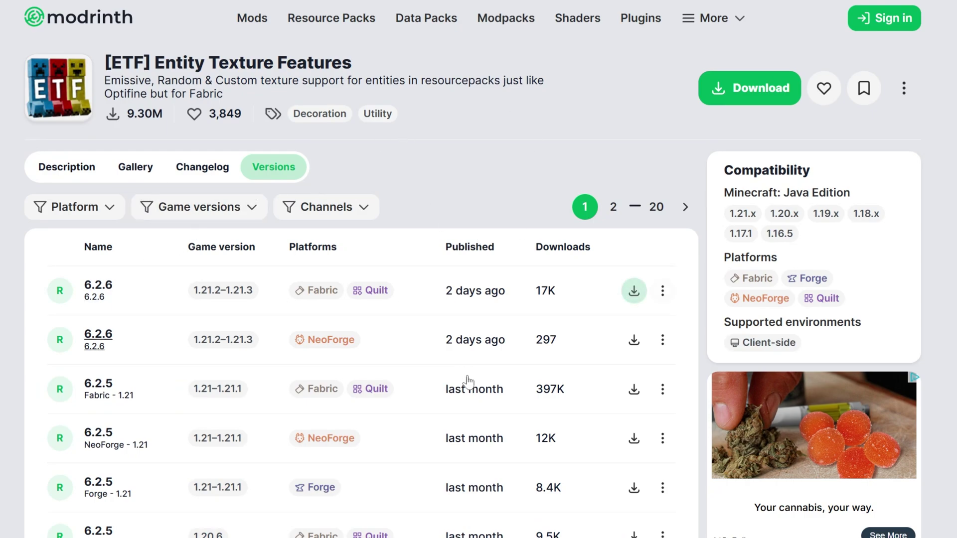
left_click(101, 209)
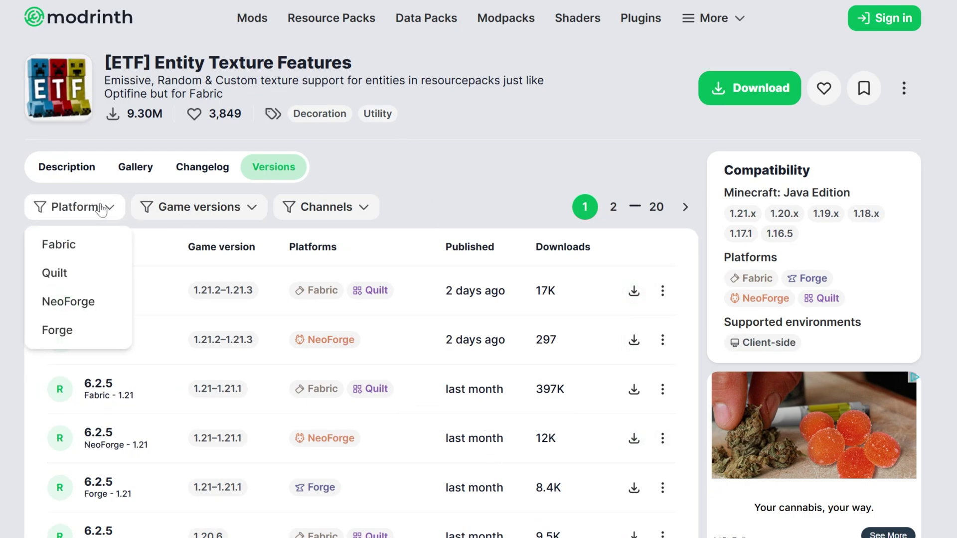
left_click(107, 243)
left_click(249, 218)
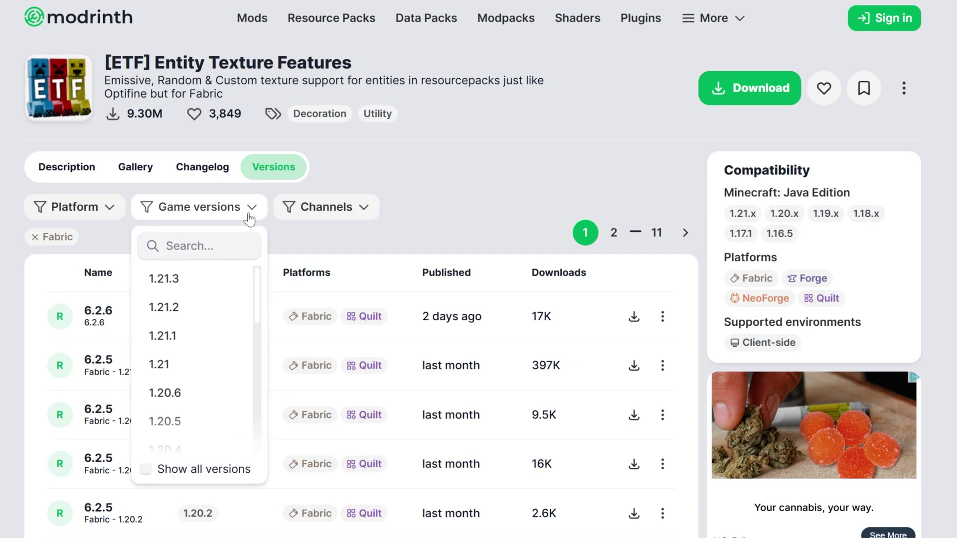
left_click(213, 278)
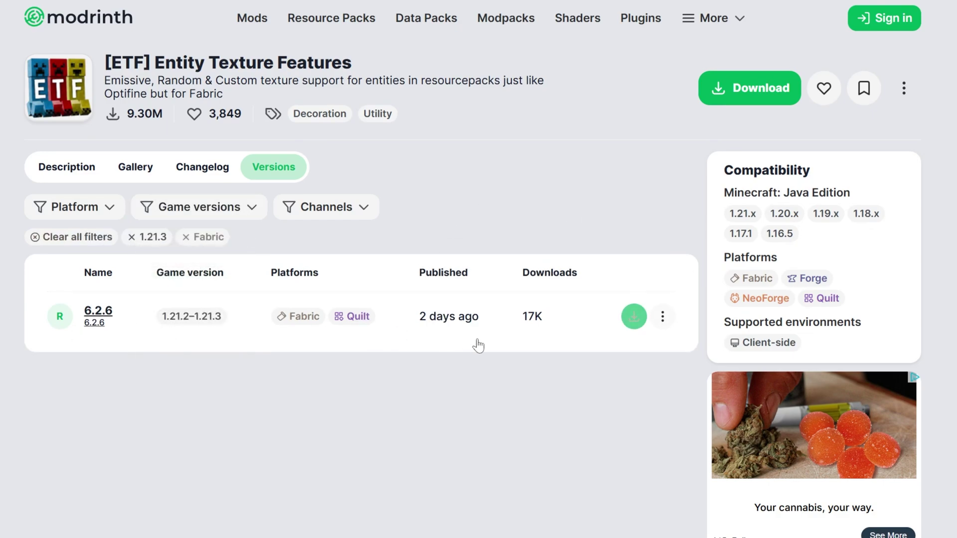
left_click(634, 317)
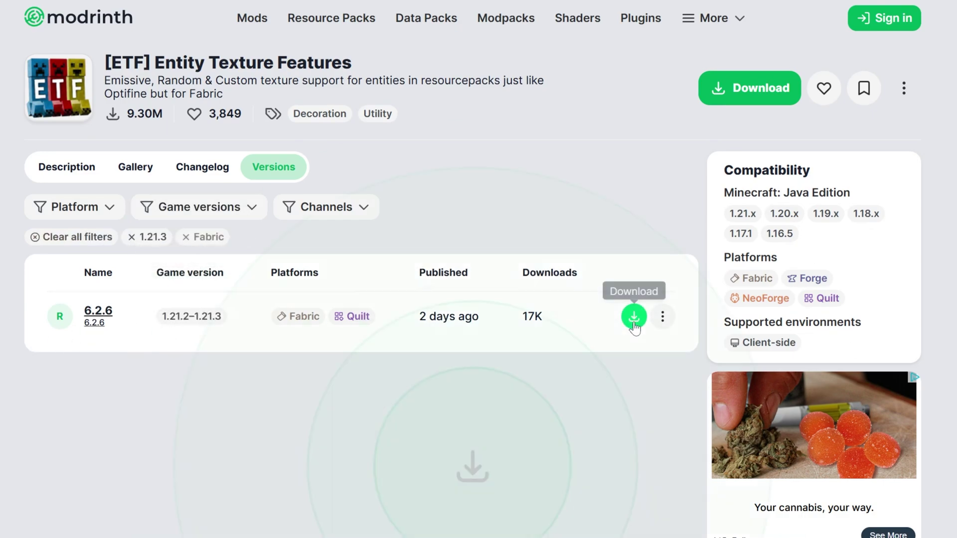
key("Return")
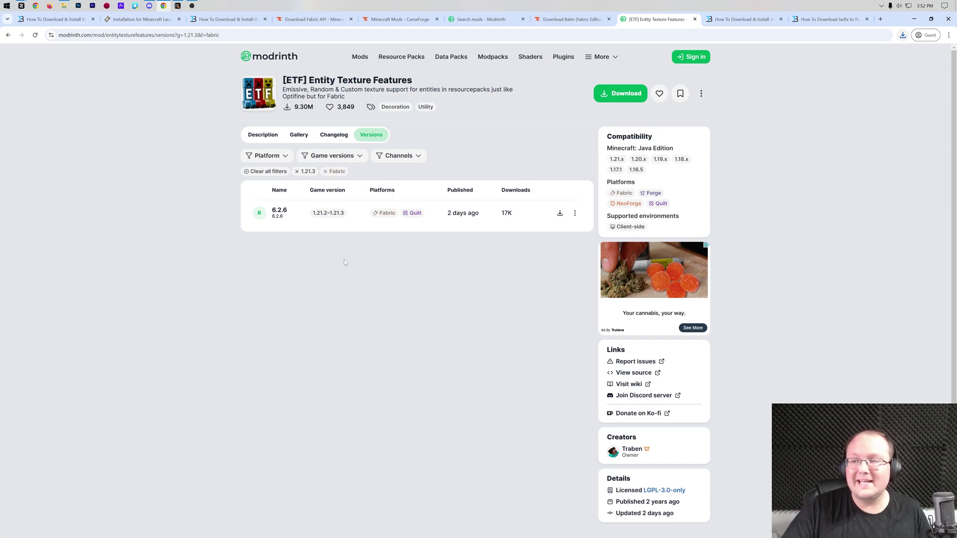
Step: On the desktop, group the Waystones, Entity Texture Features and Fabric API files with Balm, and place the Fabric installer apart
key("super+d")
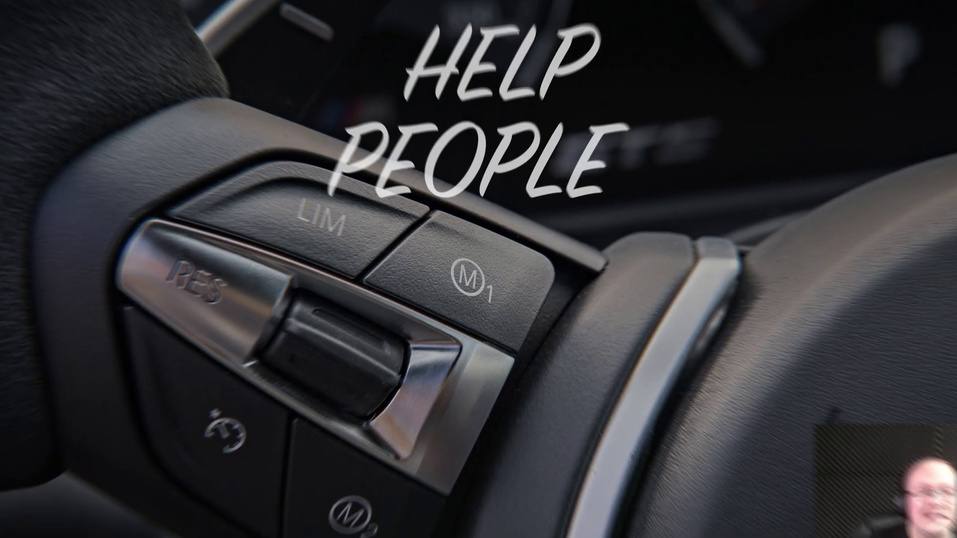
key("super+e")
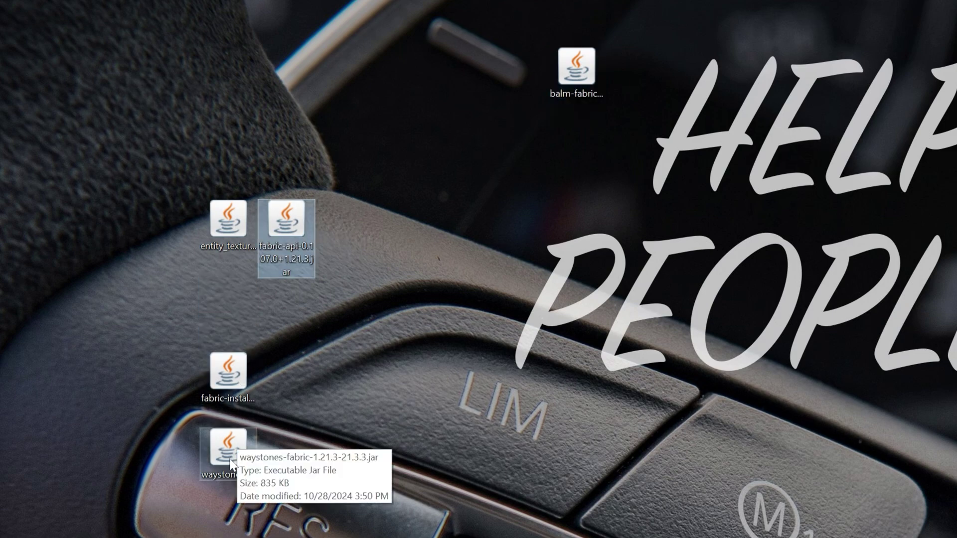
left_click_drag(232, 449, 517, 94)
left_click_drag(240, 241, 524, 160)
left_click_drag(274, 235, 580, 160)
left_click(594, 250)
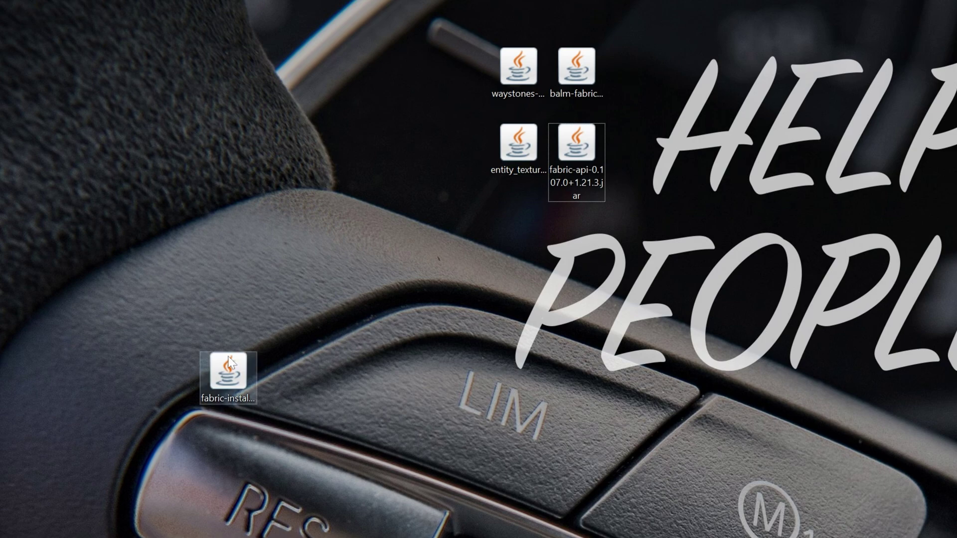
left_click_drag(229, 373, 286, 70)
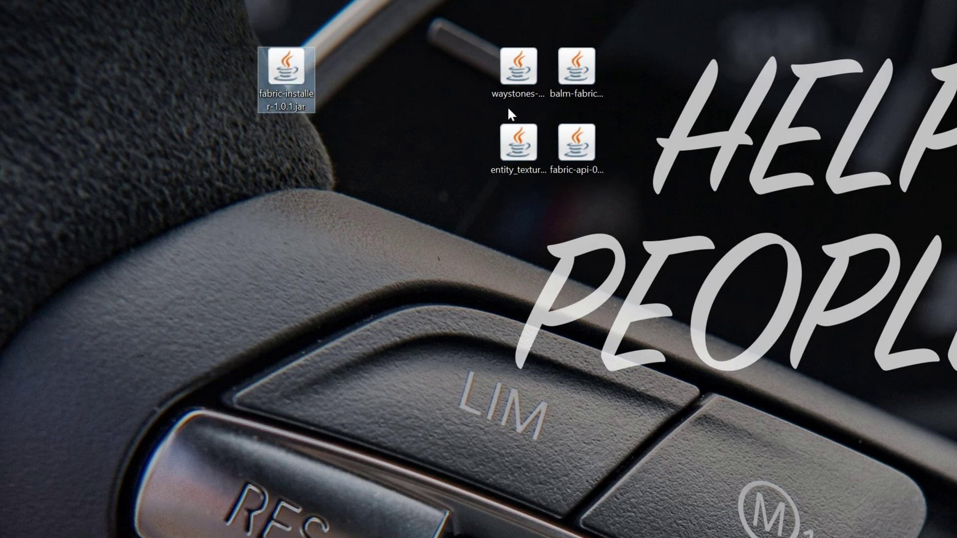
left_click(538, 208)
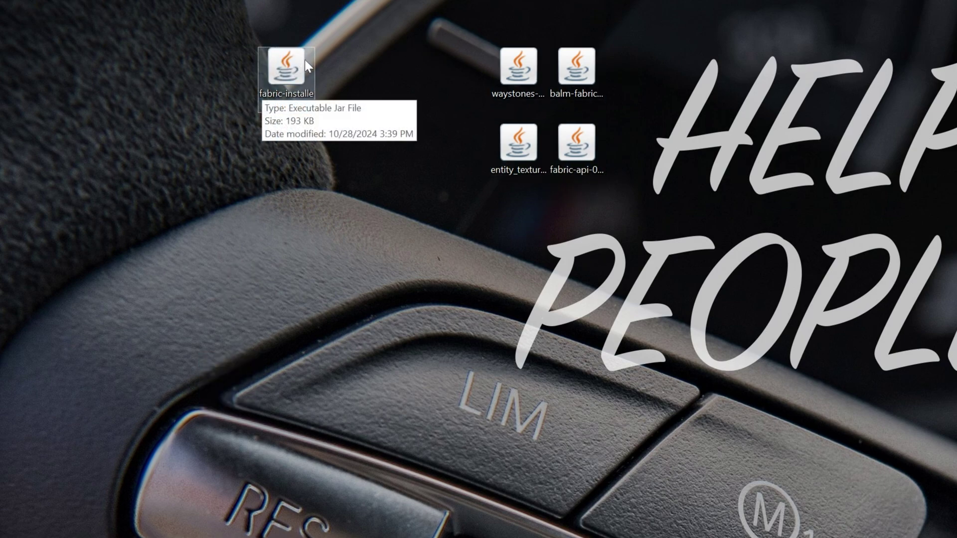
Step: Choose which program to open the fabric-installer-1.0.1.jar file on the desktop with
right_click(270, 64)
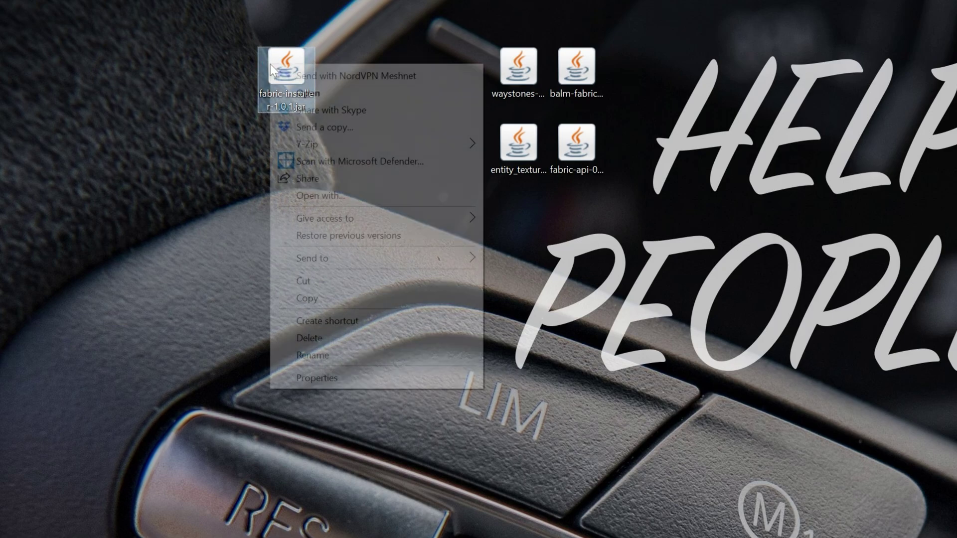
left_click(323, 195)
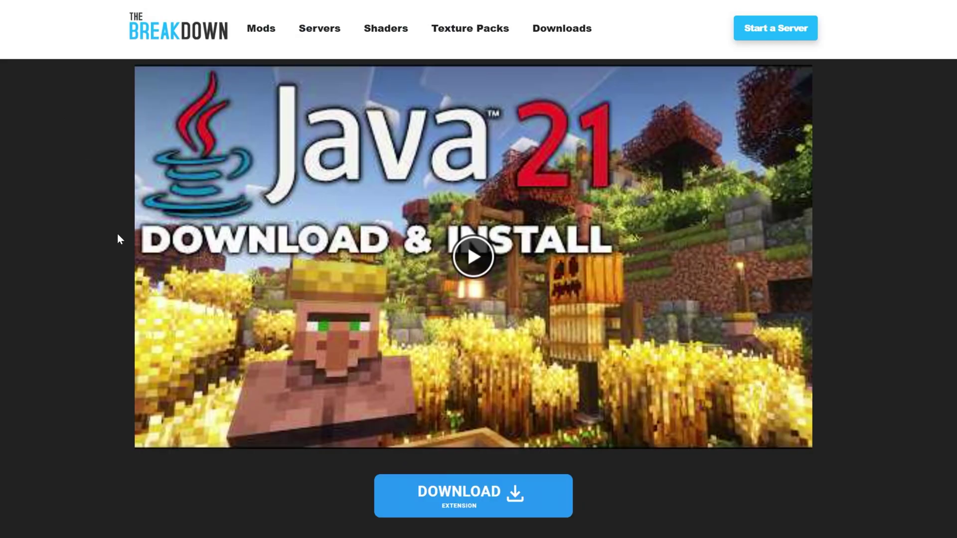
Step: Look through the Java 21 download and installation guide for Minecraft mods on The Breakdown website
scroll(117, 234, "down", 15)
scroll(267, 422, "down", 3)
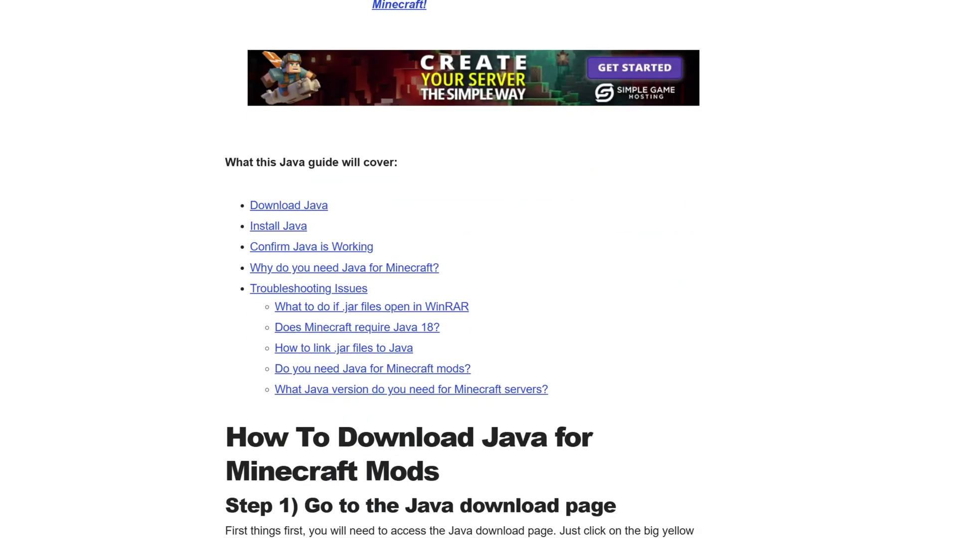
scroll(268, 422, "up", 20)
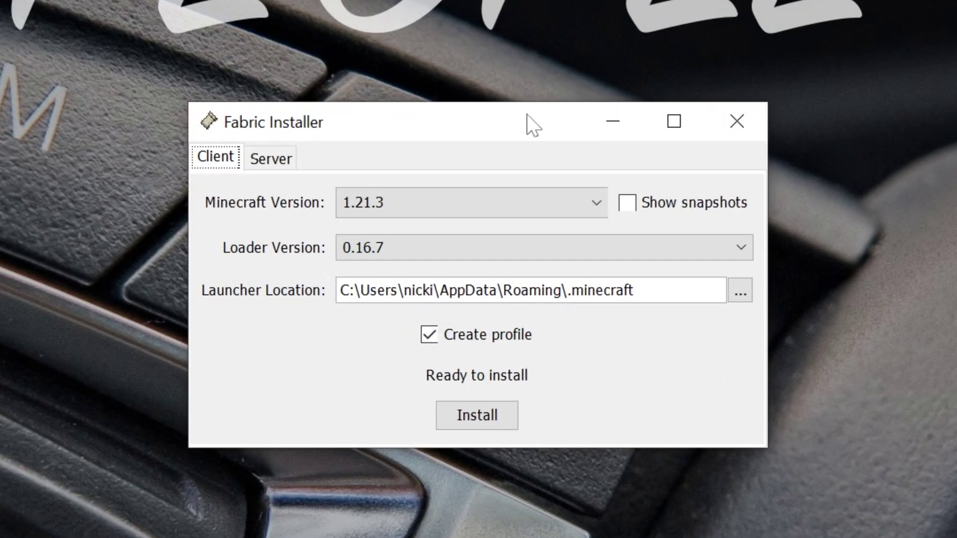
Step: Install Fabric Loader 0.16.7 for Minecraft 1.21.3 with a client profile, and close the installer
left_click(408, 209)
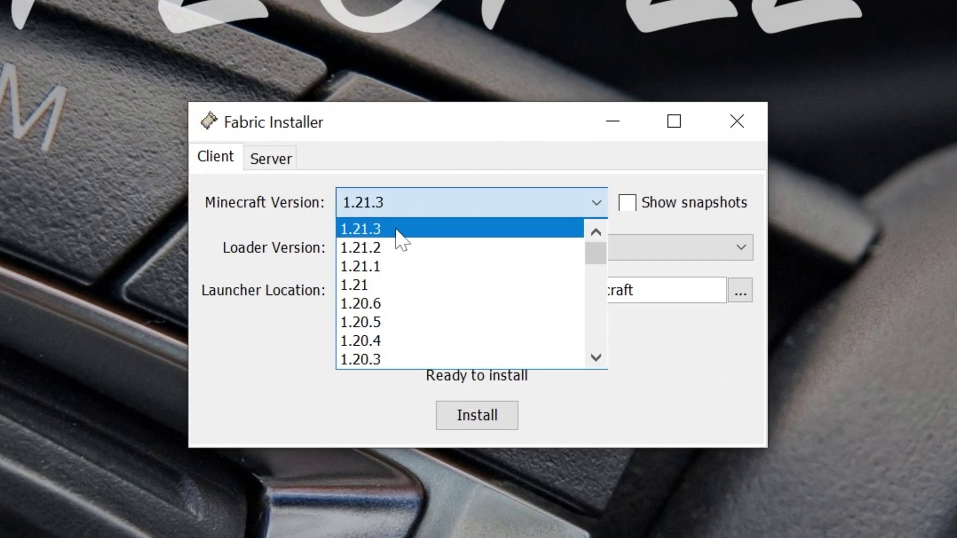
left_click(396, 227)
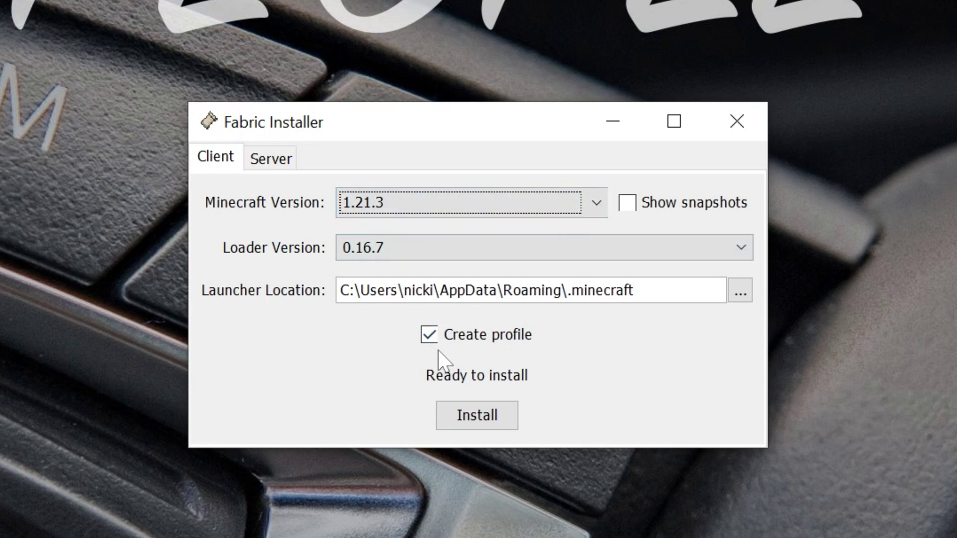
left_click(479, 413)
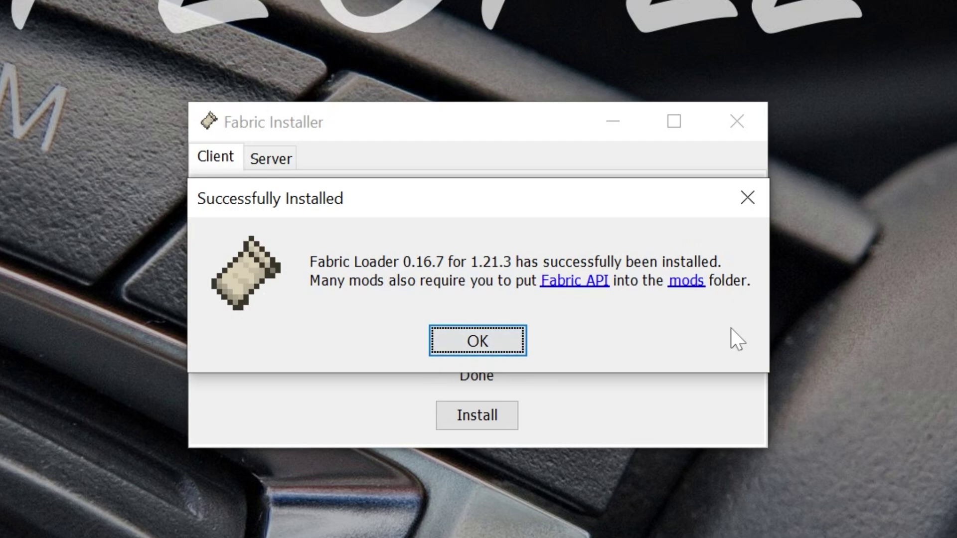
left_click(518, 343)
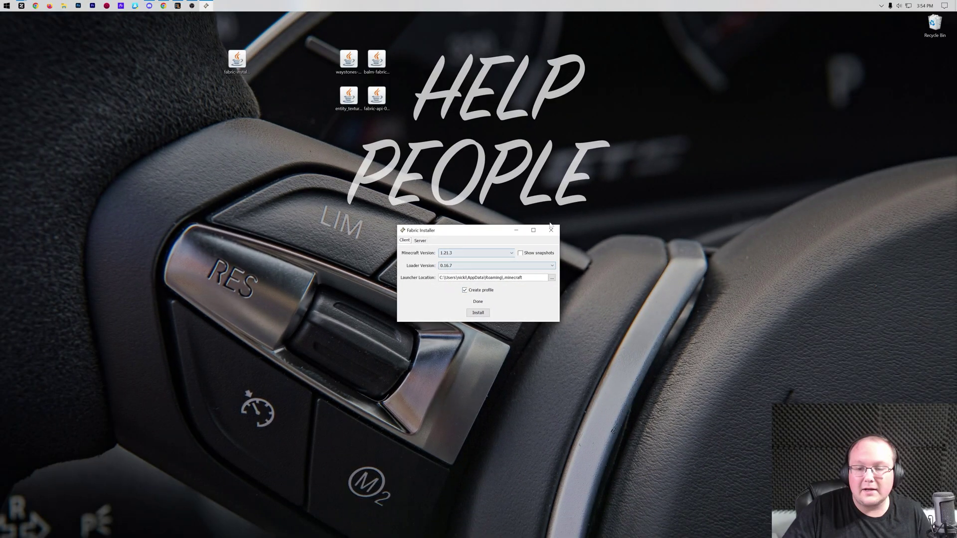
left_click(551, 230)
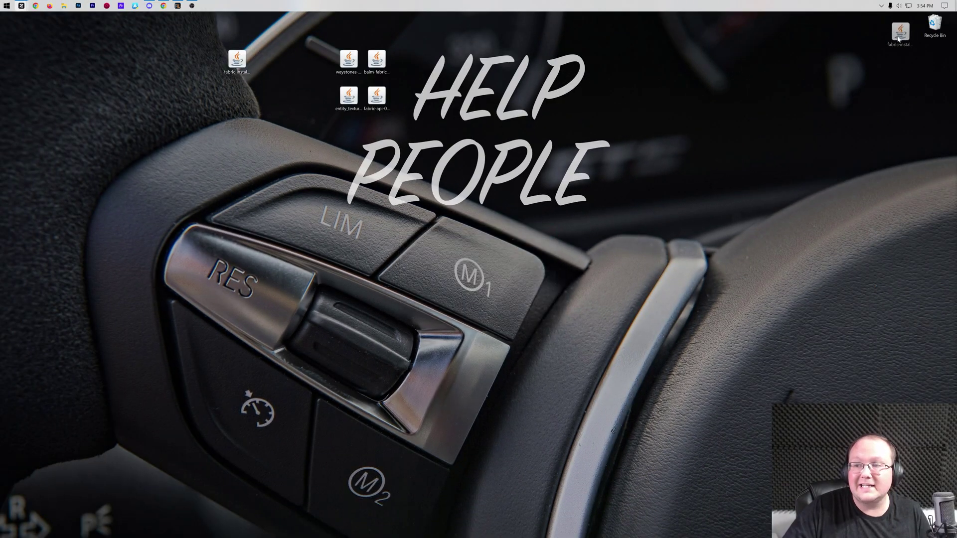
Step: Discard the Fabric installer file in the Recycle Bin and line up the four mod files in one row on the desktop
left_click_drag(930, 33, 930, 34)
left_click_drag(434, 142, 292, 60)
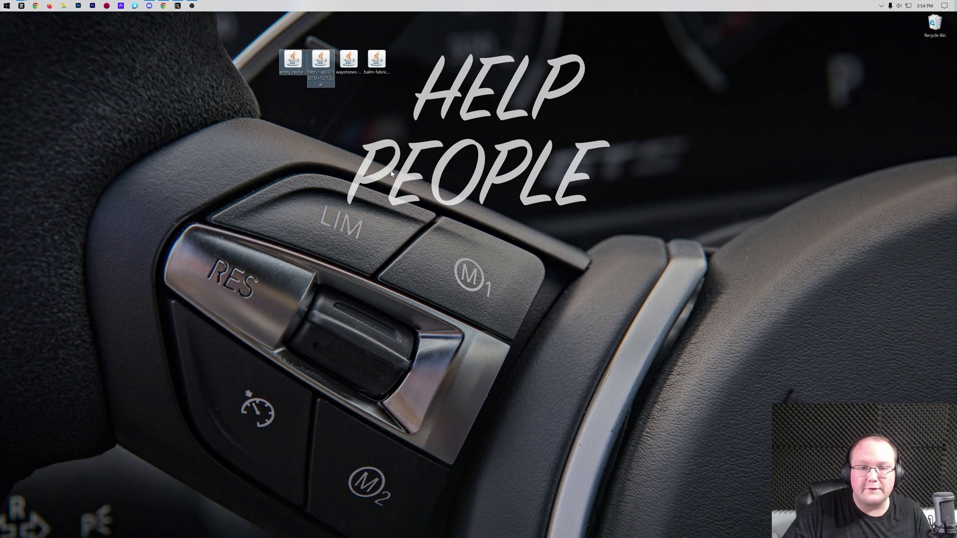
Step: Switch to the Minecraft Launcher, open the Java Edition installations list and make sure modded versions are shown
left_click(7, 5)
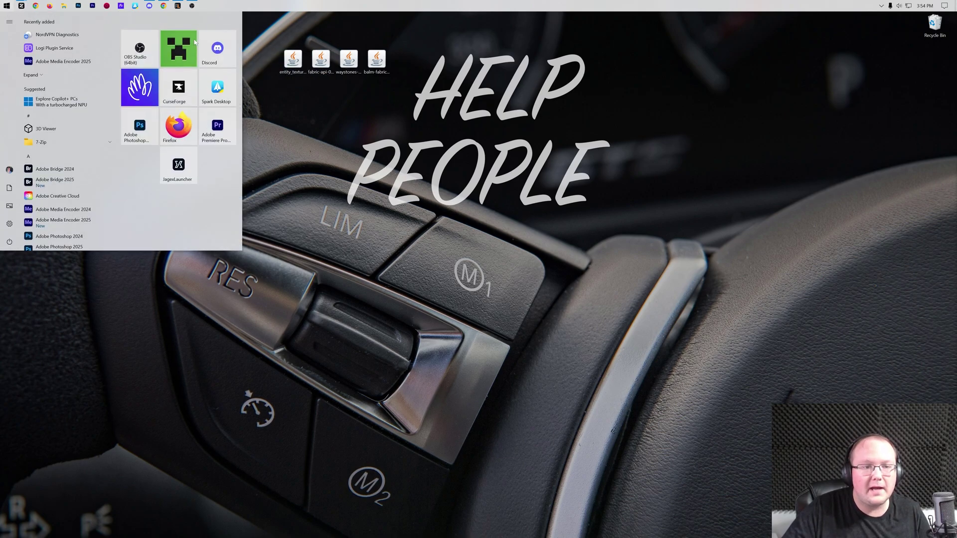
left_click(183, 45)
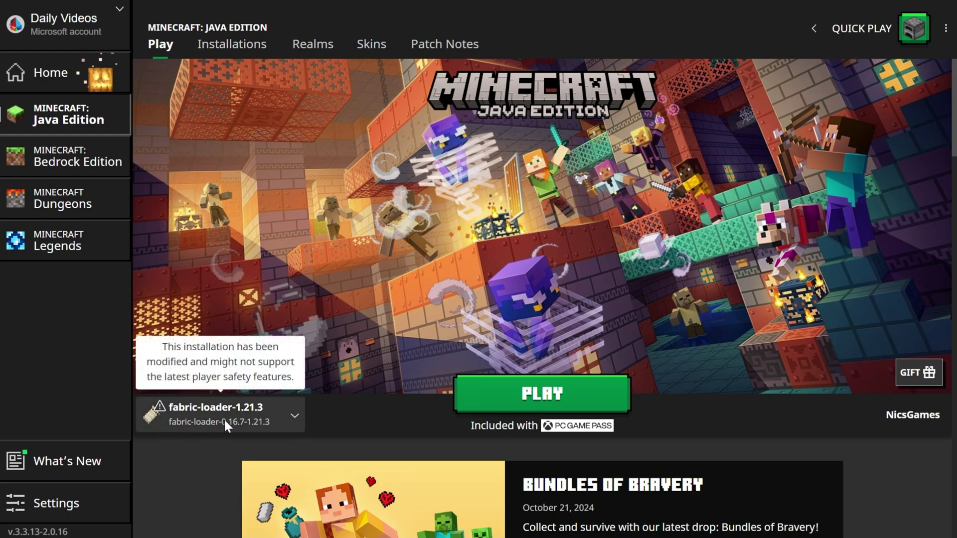
left_click(252, 56)
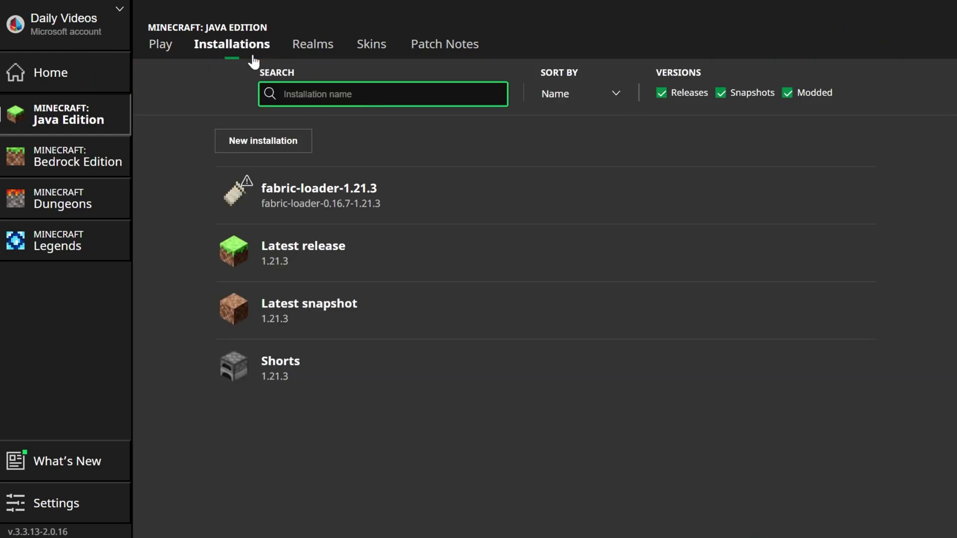
left_click(789, 92)
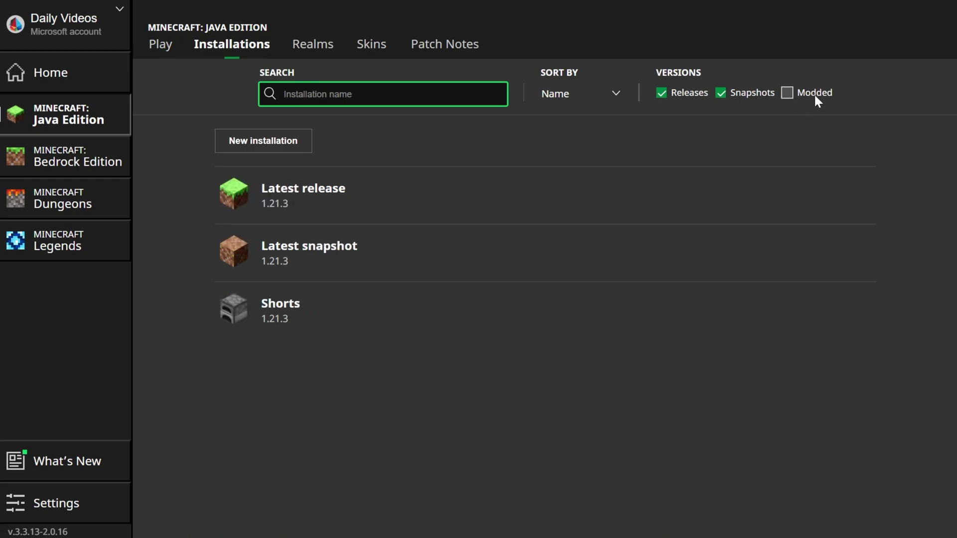
left_click(789, 93)
mouse_move(272, 220)
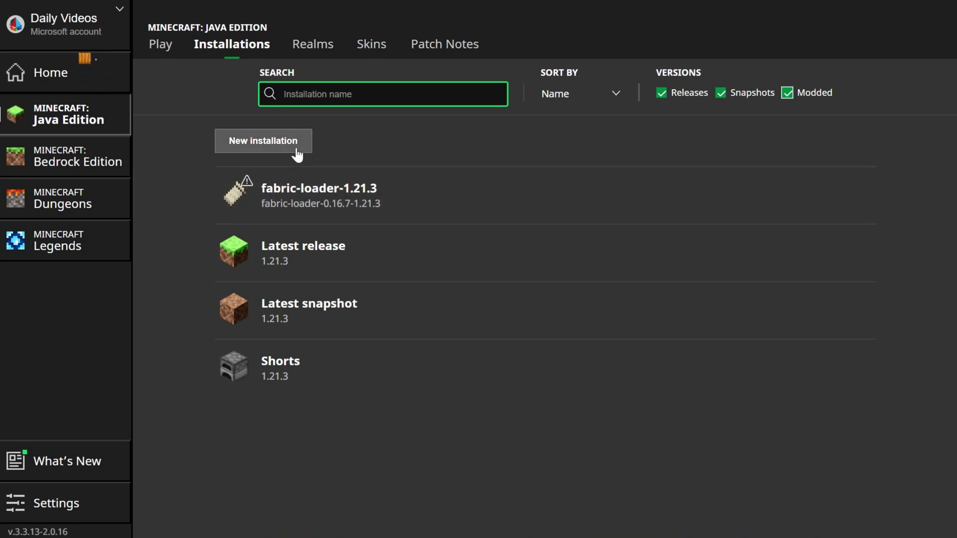
Step: Create a new installation named SimpleGameHosting.com using version release fabric-loader-0.16.7-1.21.3
left_click(293, 146)
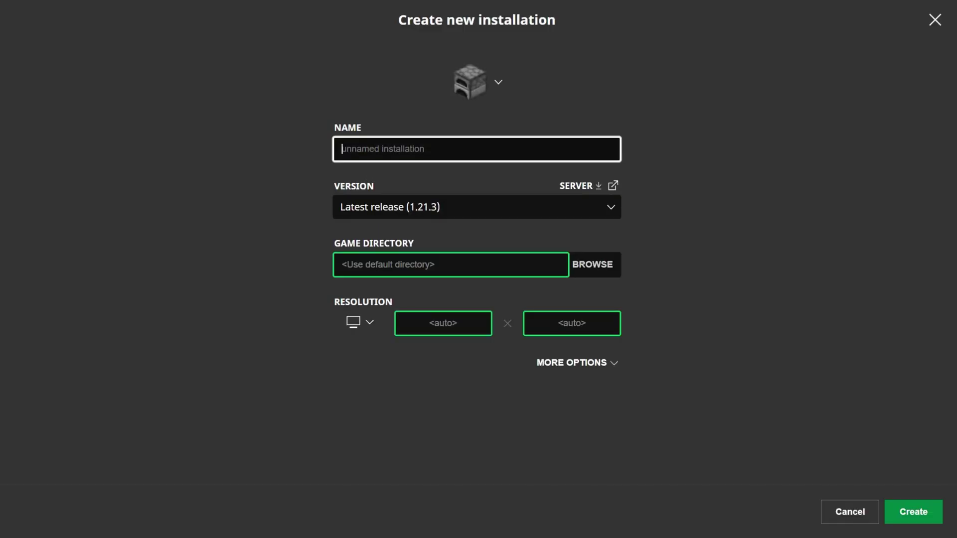
type("SimpleGameHosting.com")
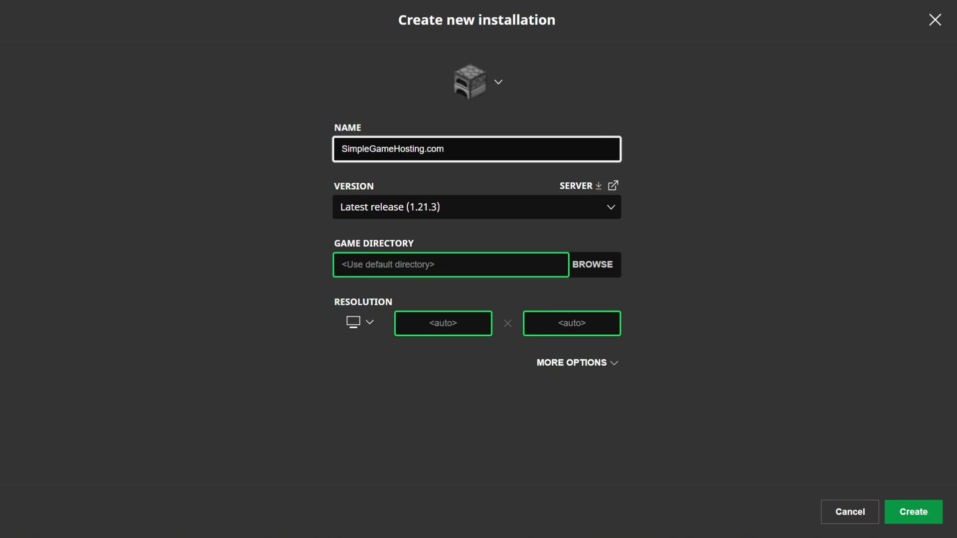
left_click(700, 177)
left_click(518, 212)
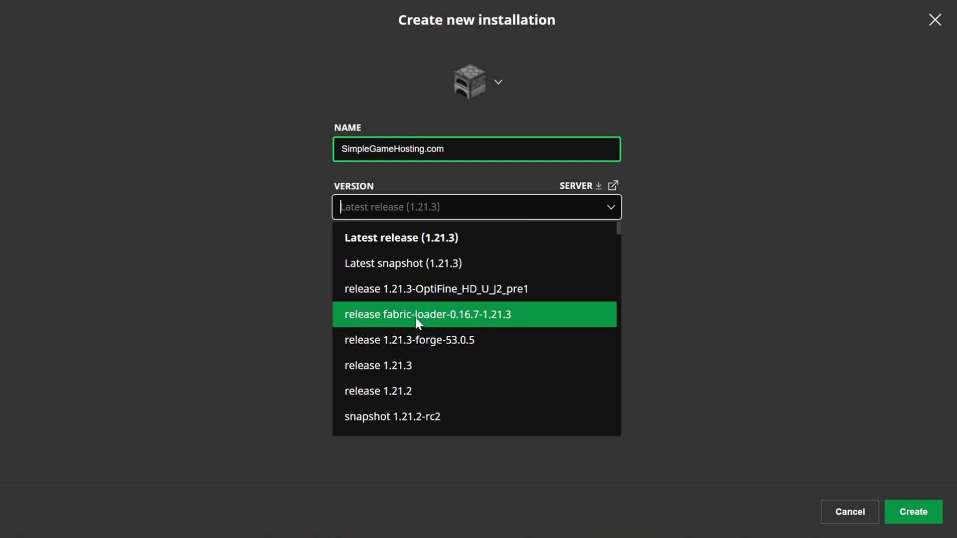
type("fabric")
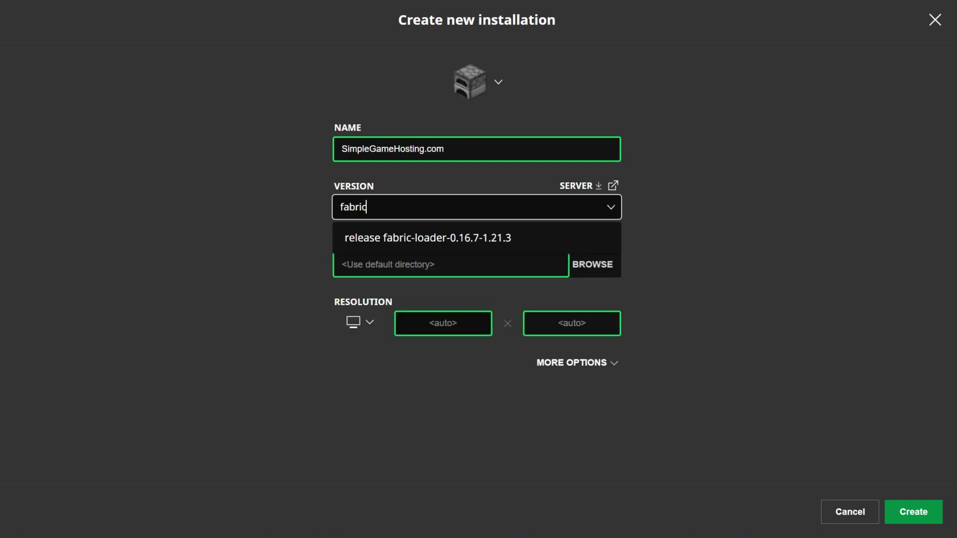
left_click(611, 238)
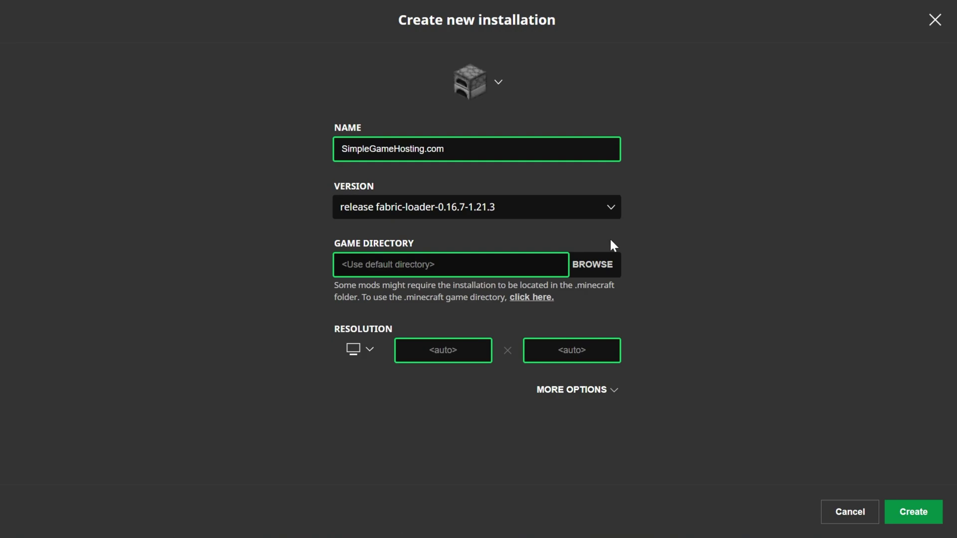
left_click(369, 350)
left_click(376, 319)
left_click(913, 512)
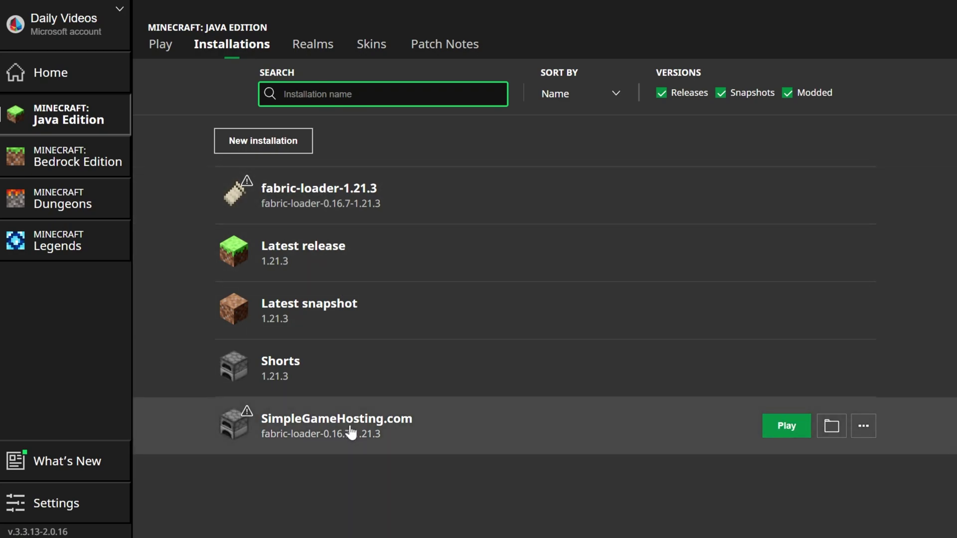
Step: Open the game folder of the fabric-loader-1.21.3 installation and delete the existing mods folder
mouse_move(707, 215)
left_click(831, 196)
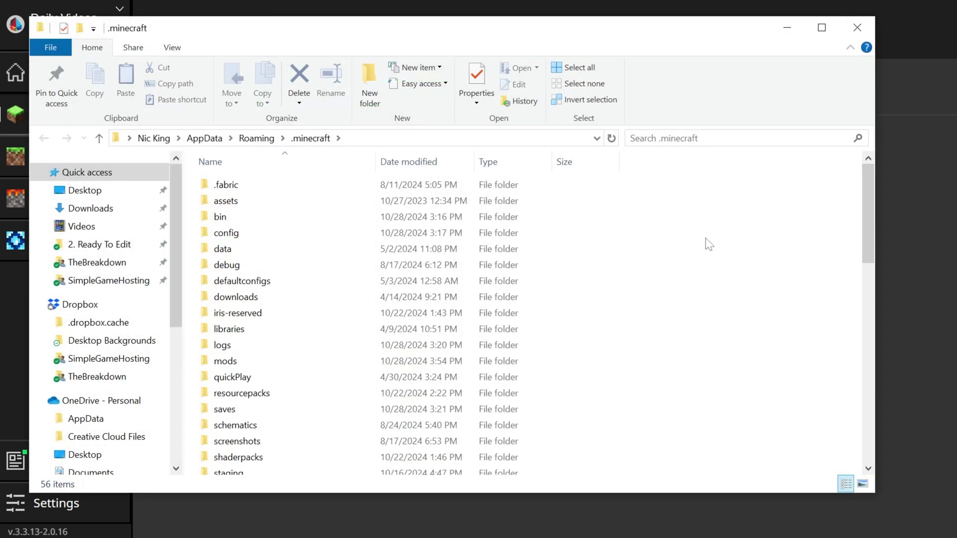
left_click(265, 363)
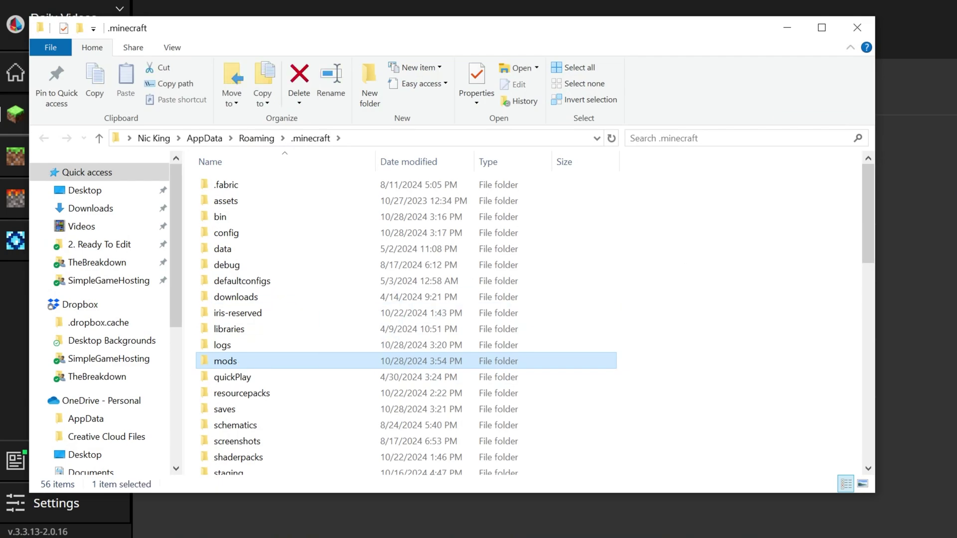
key("Delete")
Step: Create a new folder named mods in the .minecraft folder and open it
right_click(190, 178)
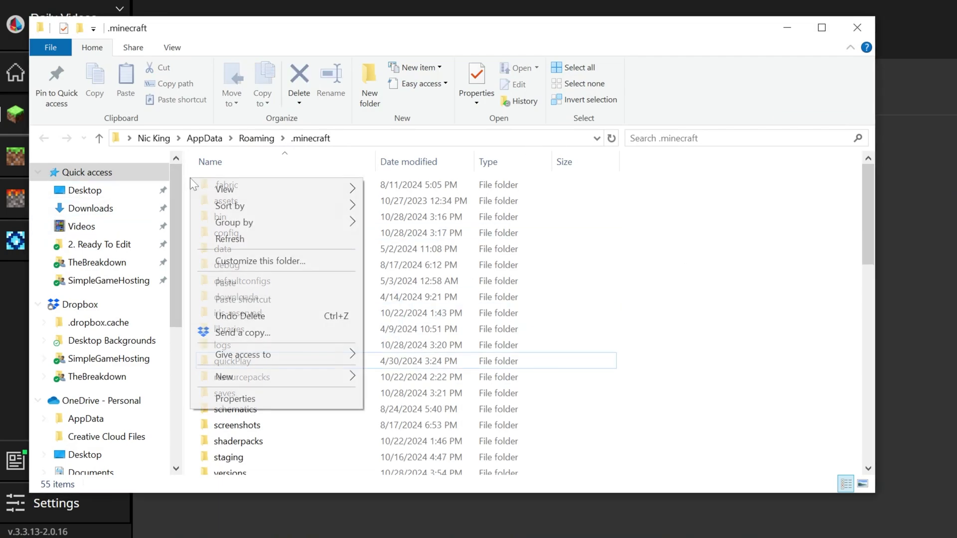
mouse_move(300, 381)
left_click(395, 378)
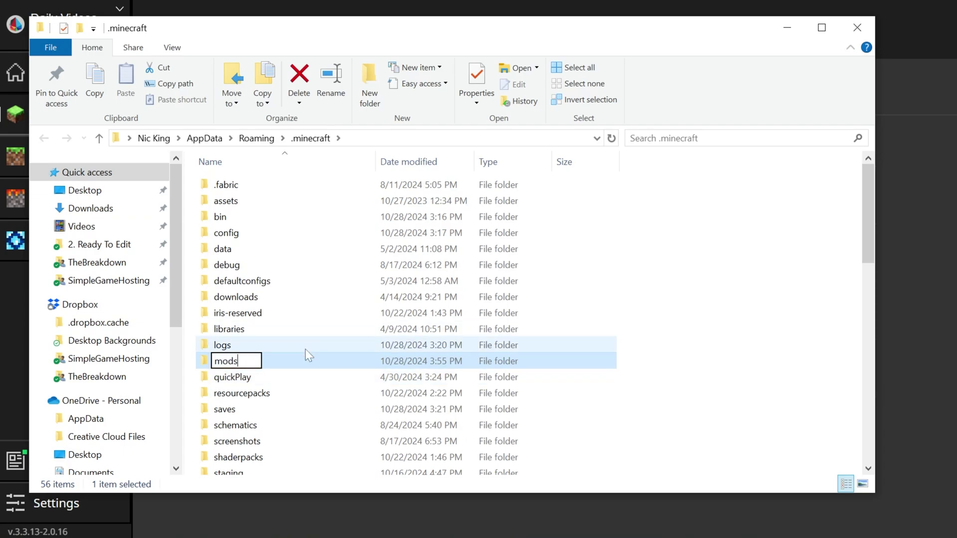
left_click(260, 366)
double_click(260, 366)
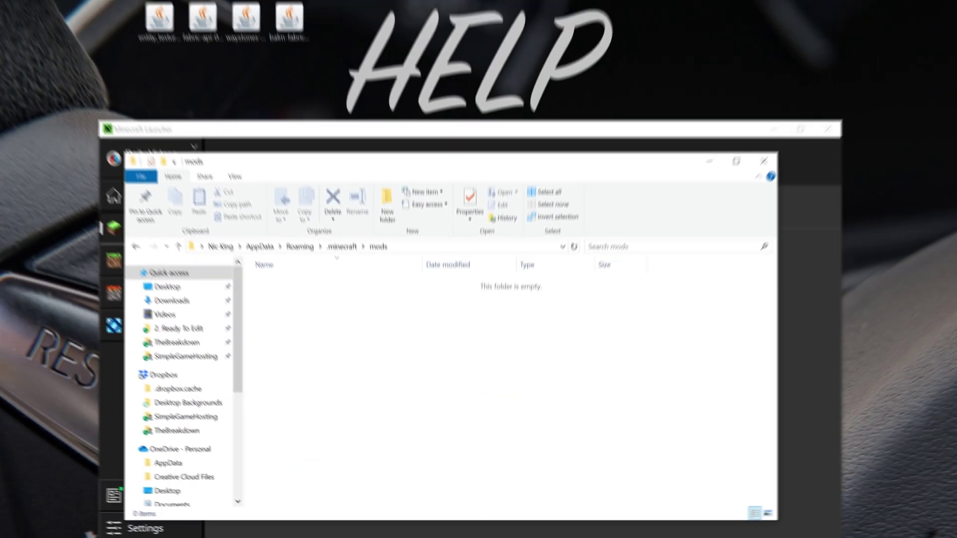
Step: Move the Entity Texture Features, Fabric API, Waystones and Balm files from the desktop into the mods folder, and close the folder window
left_click_drag(326, 83, 406, 375)
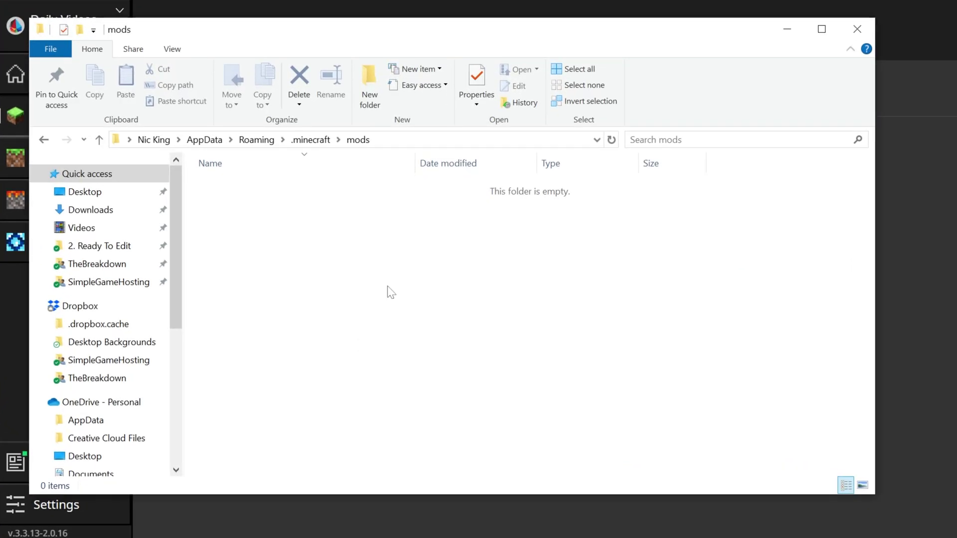
left_click(474, 332)
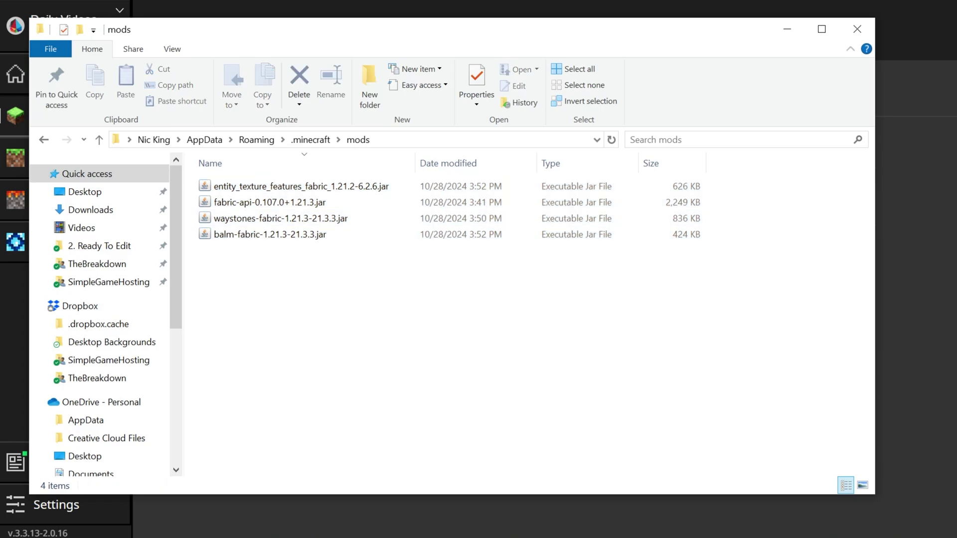
left_click(845, 34)
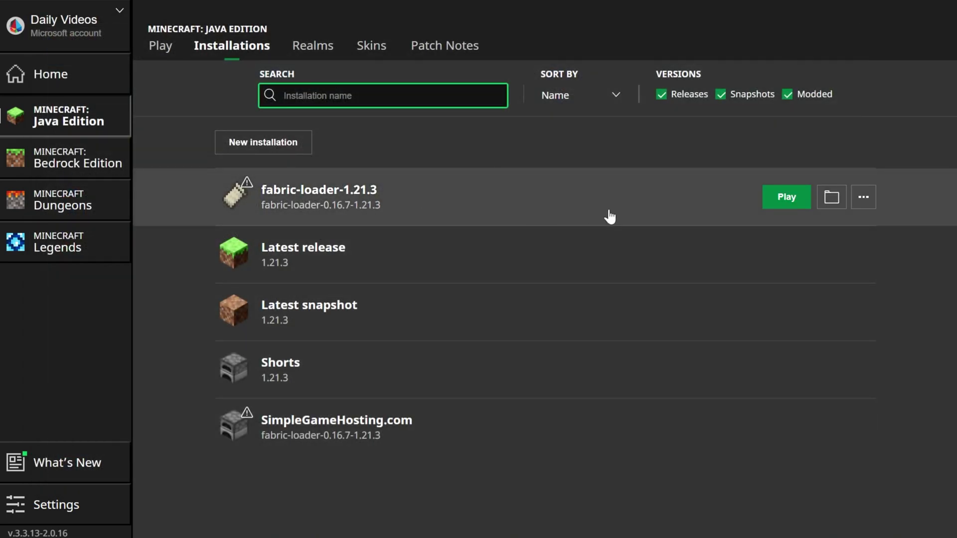
Step: Launch the SimpleGameHosting.com installation, accepting the modified-game warning, and load the singleplayer world Minecraft Mods 1.21.3
left_click(792, 427)
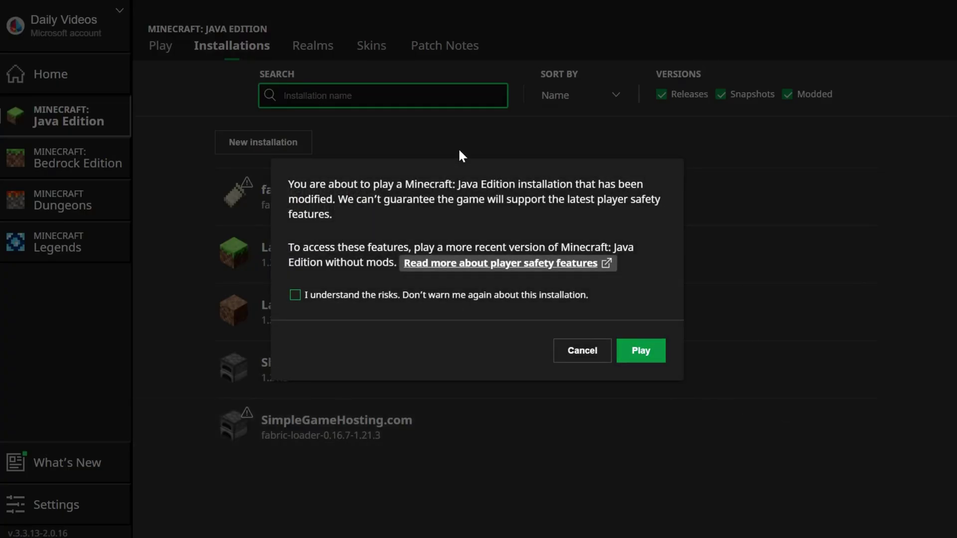
left_click(640, 350)
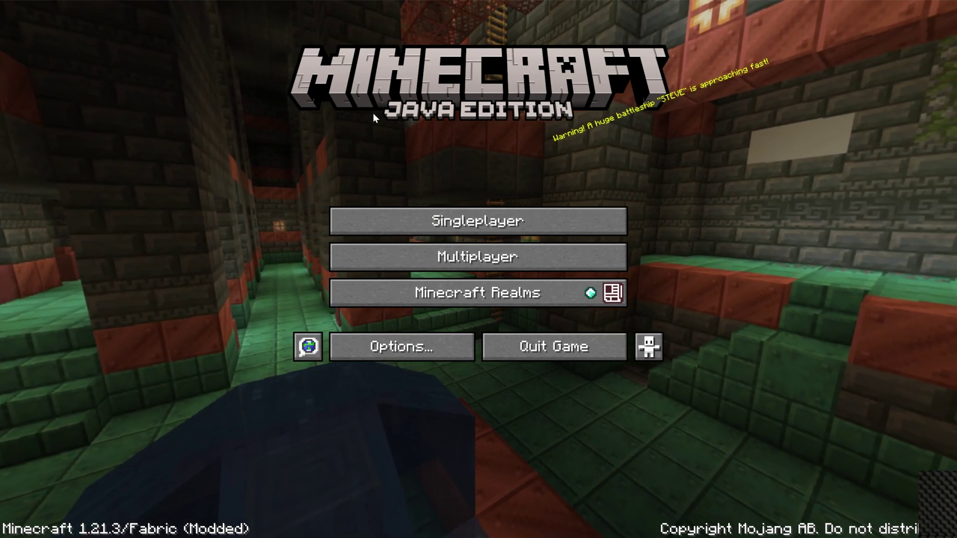
left_click(382, 222)
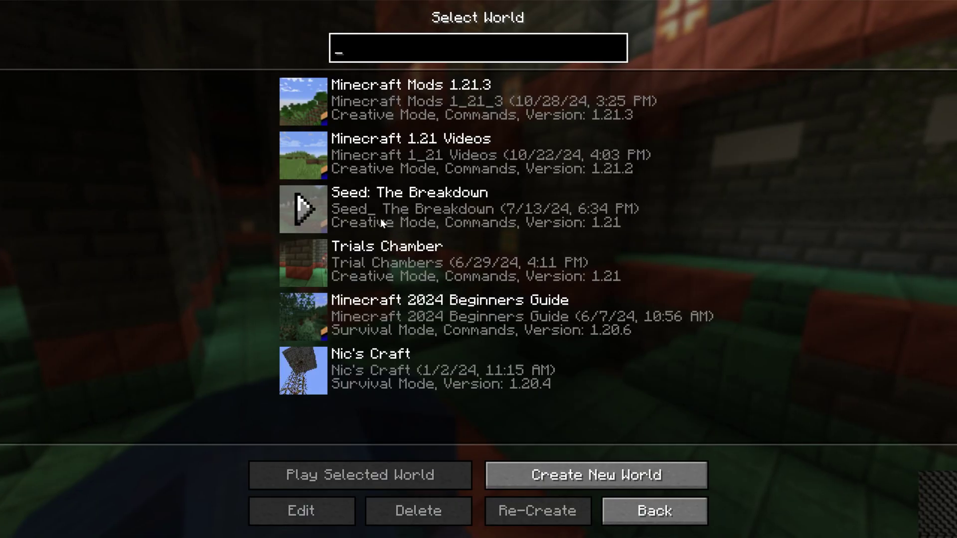
double_click(446, 95)
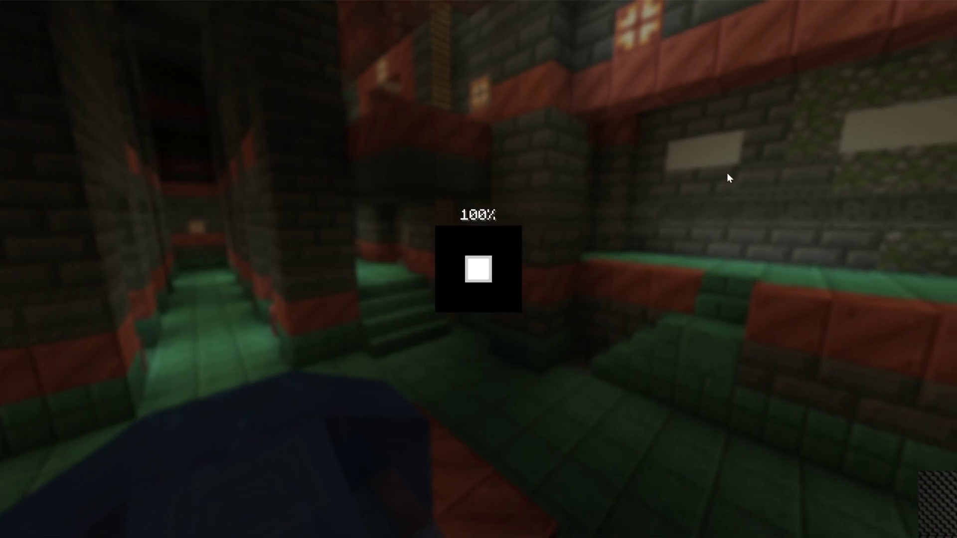
Step: Add a Waystone from the Waystones section of the creative inventory to the seventh hotbar slot
key("e")
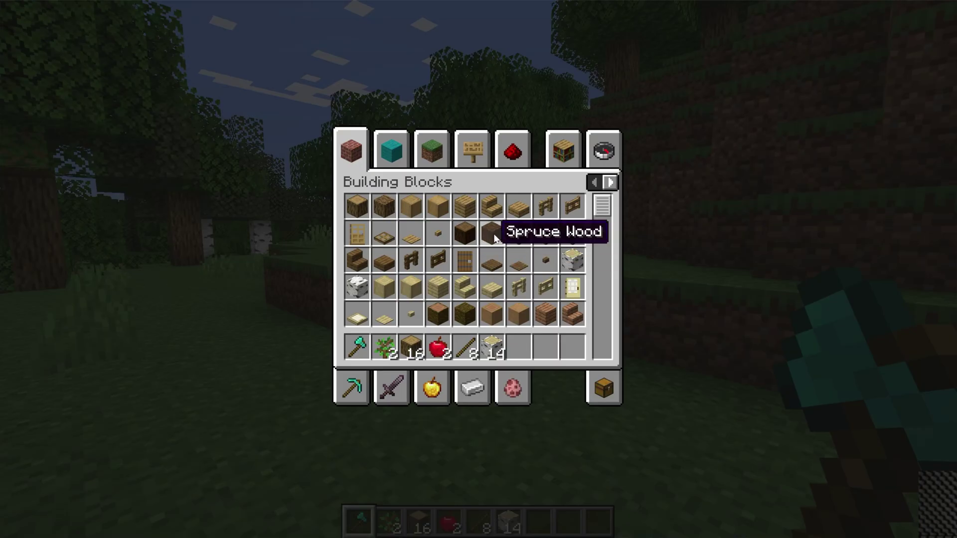
left_click(610, 183)
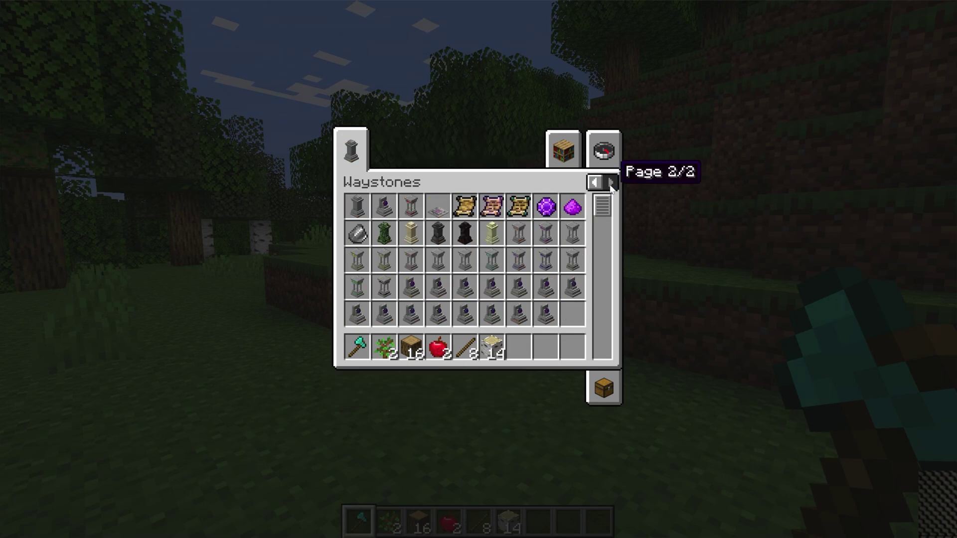
left_click(518, 347)
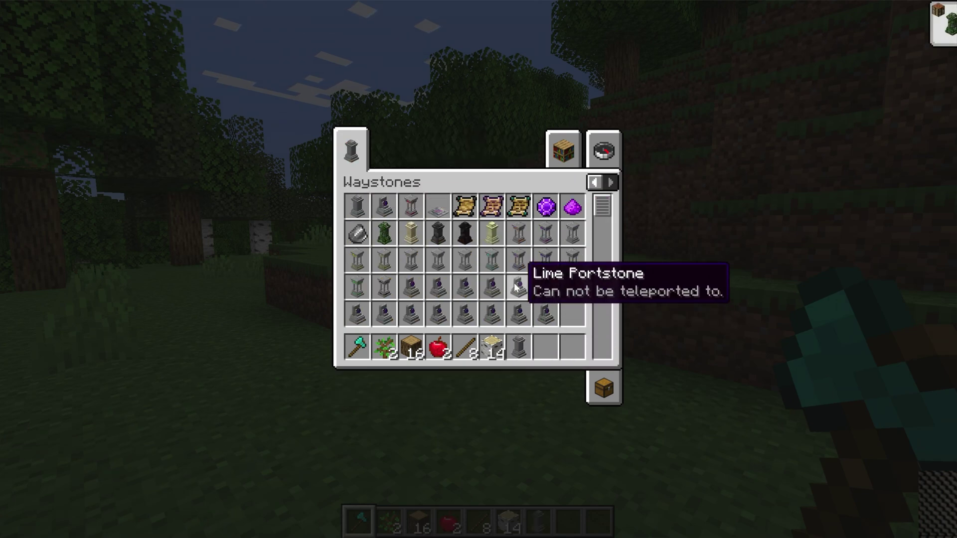
key("e")
Step: Place the Waystone on the grass, dismiss its edit screen without naming it, and switch to an empty hotbar slot
scroll(479, 270, "down", 5)
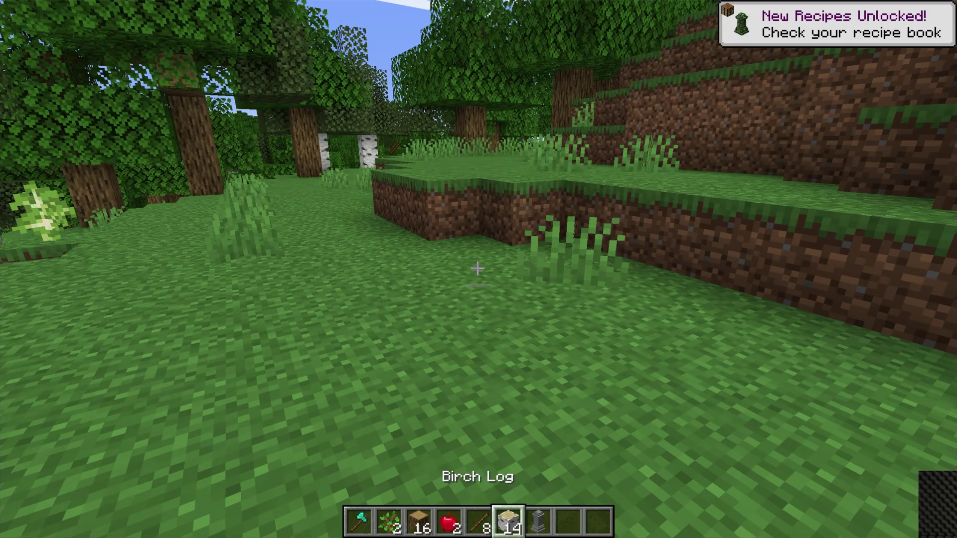
scroll(479, 269, "down", 1)
right_click(478, 269)
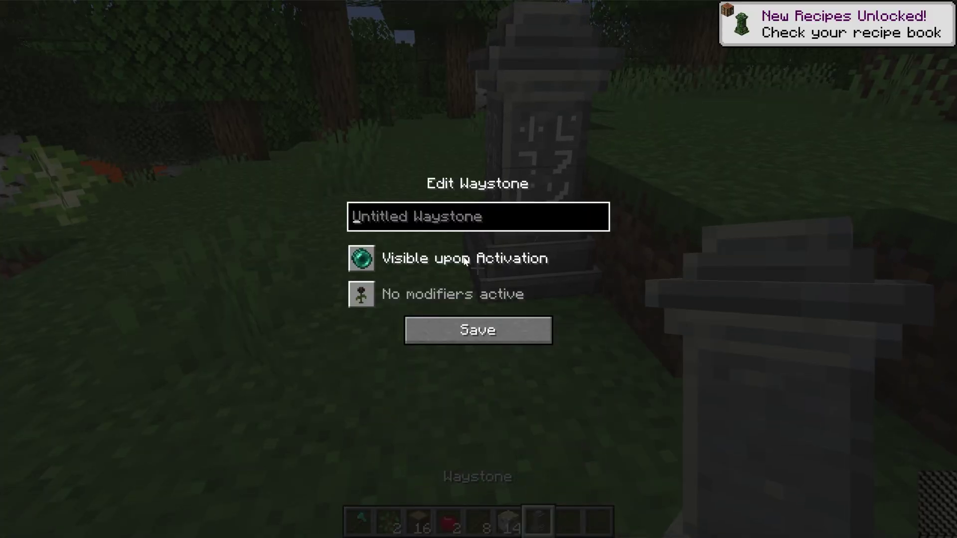
key("Escape")
scroll(479, 269, "down", 1)
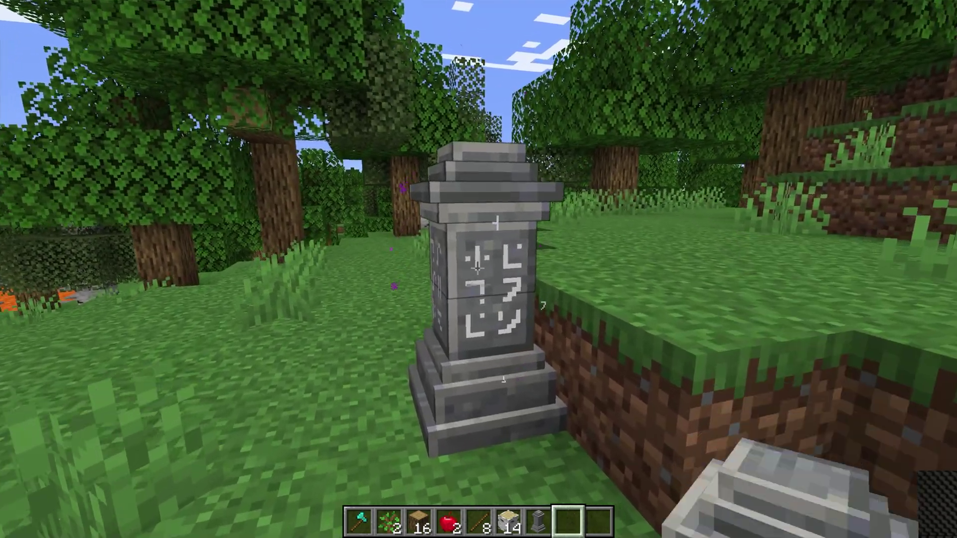
Step: Open the placed Waystone's destination list to check it, and close it without choosing a destination
right_click(478, 269)
left_click(423, 205)
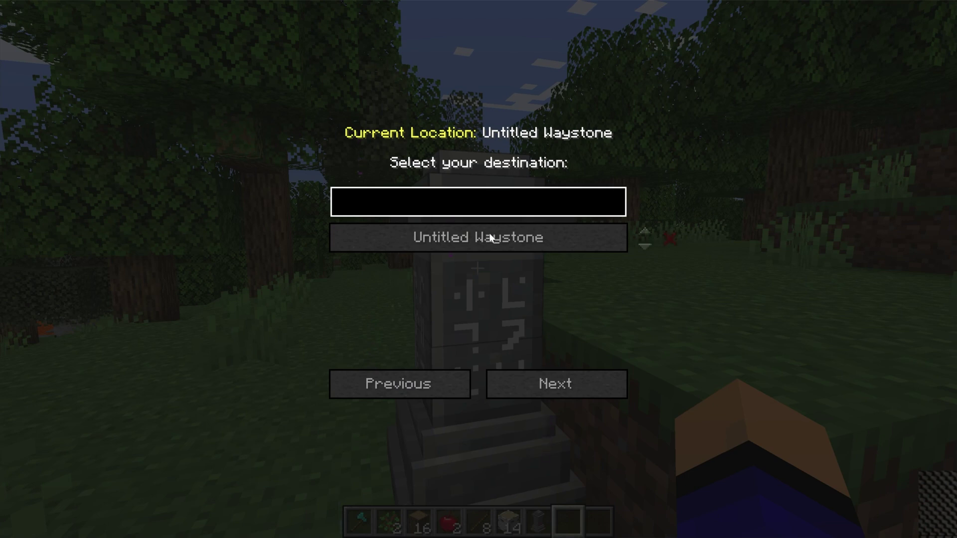
key("Escape")
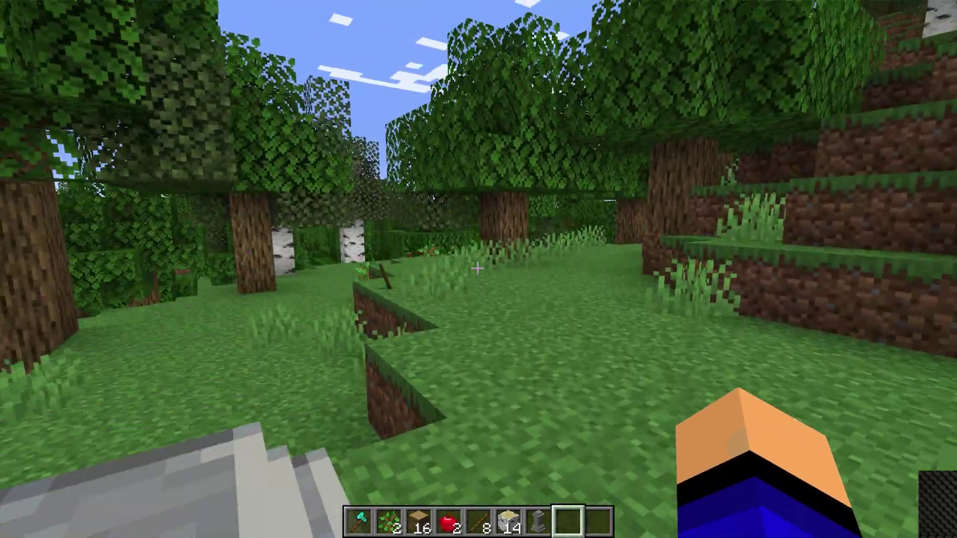
key("w")
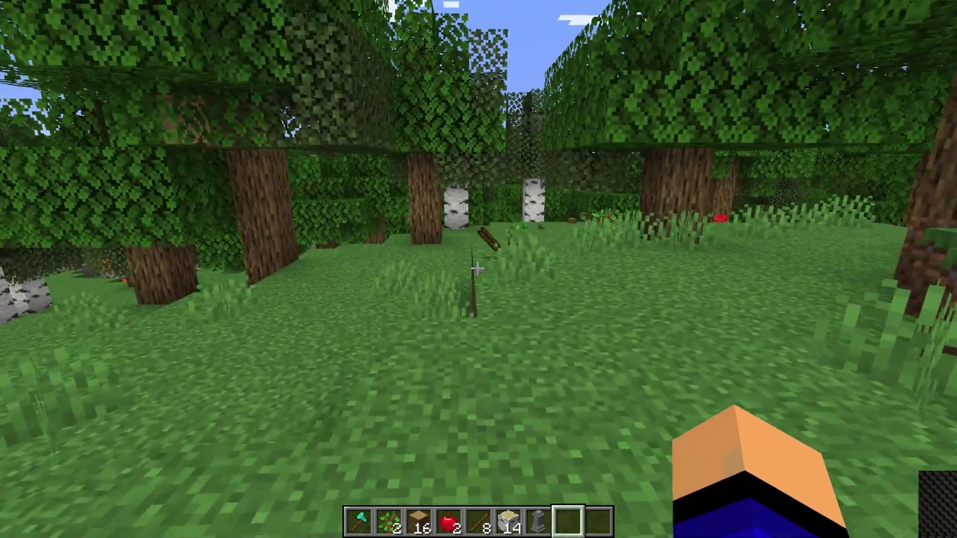
key("w")
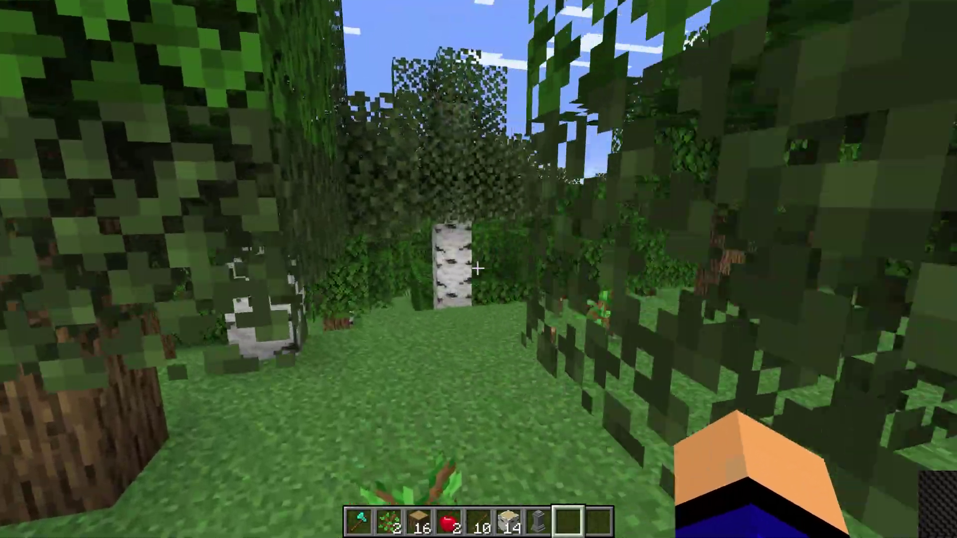
key("w")
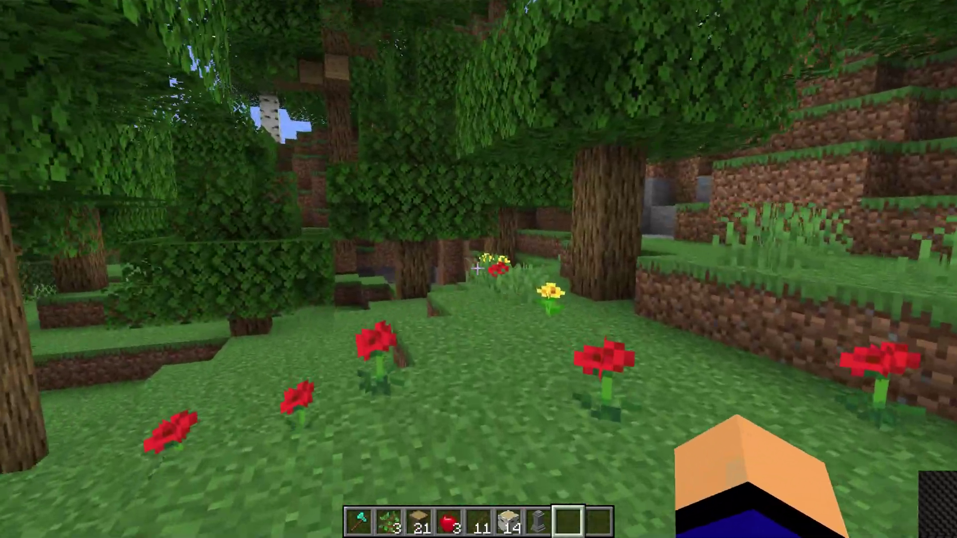
key("w")
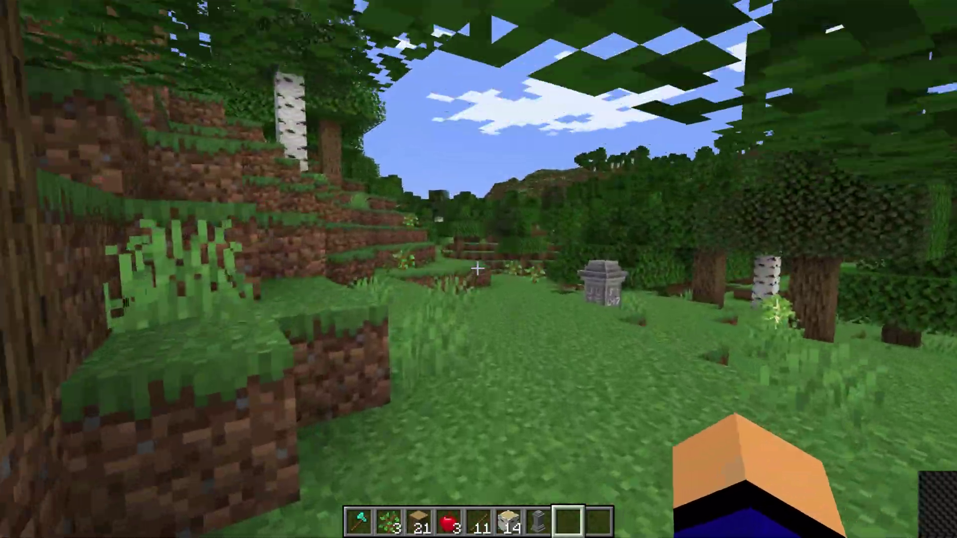
key("w")
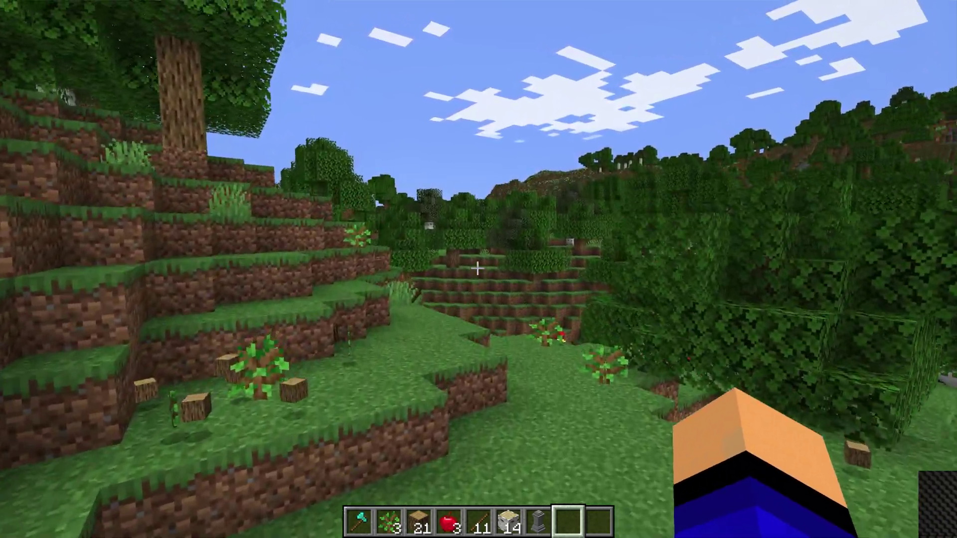
key("w")
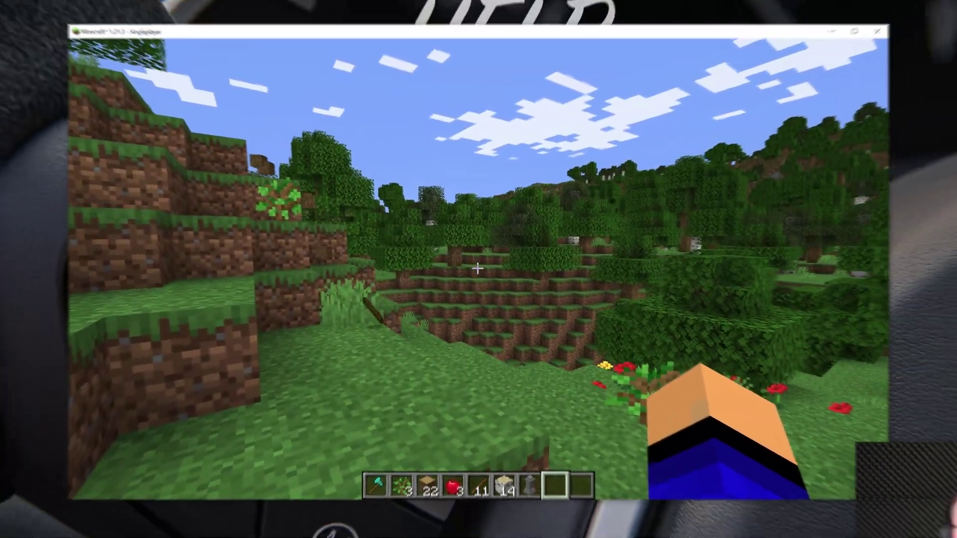
key("w")
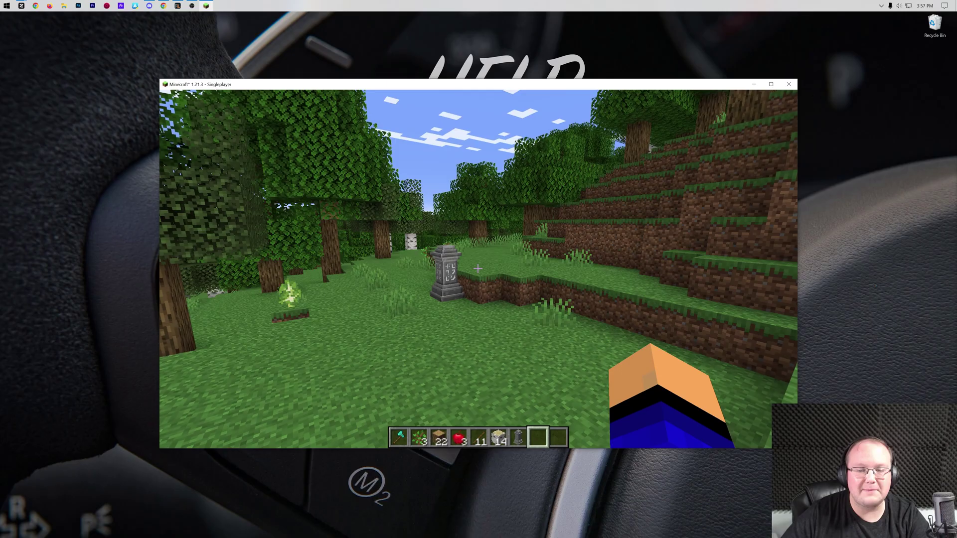